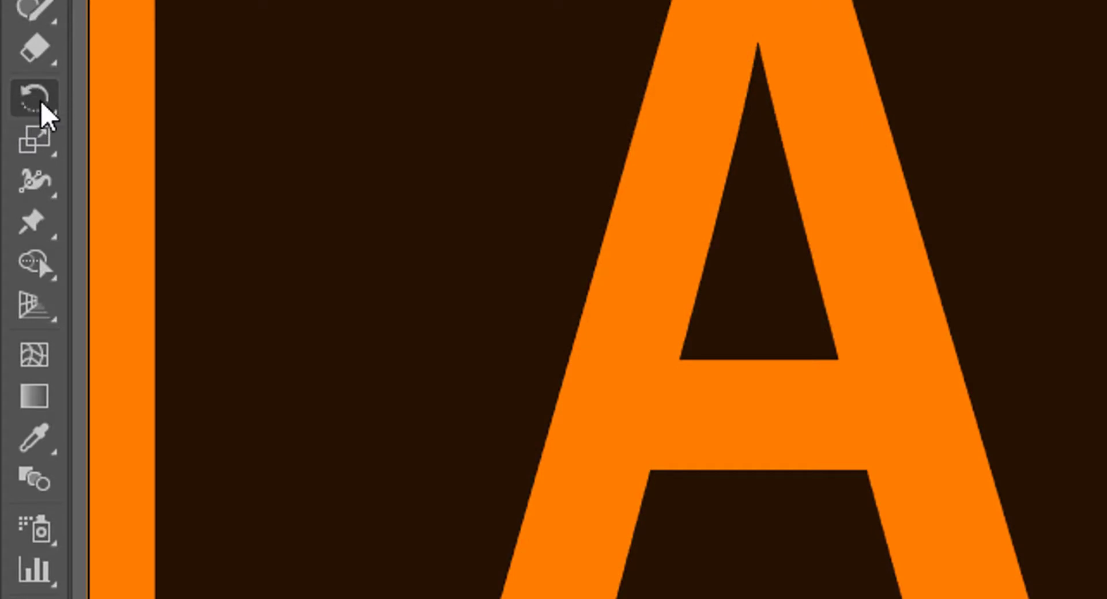
Detach the Rotate and Reflect tool group as a floating palette and place it below the THE ROTATE TOOL title.
left_click(41, 102)
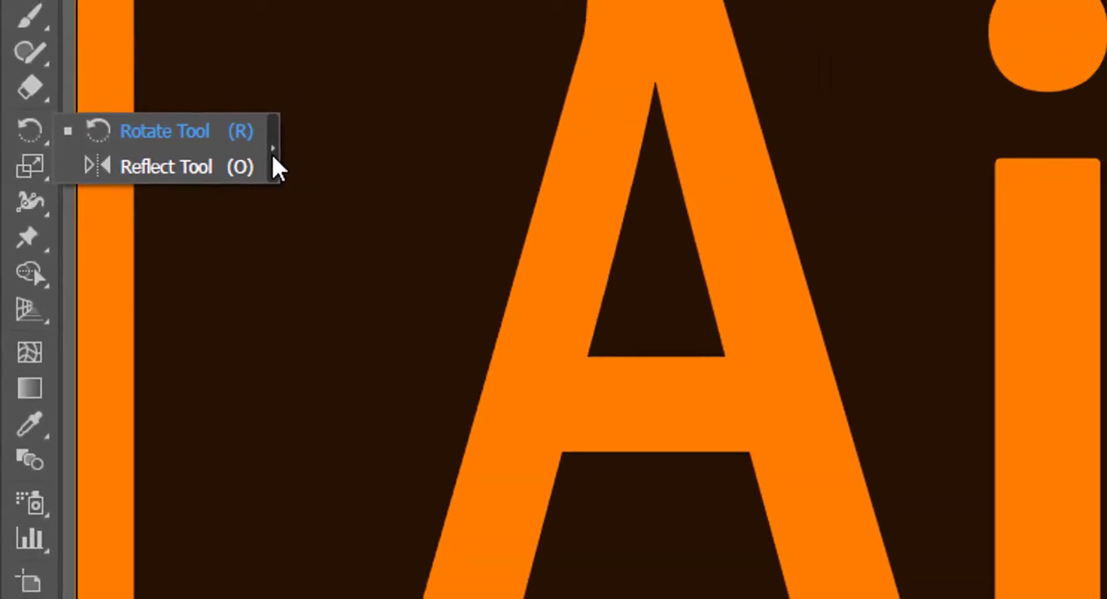
left_click(273, 151)
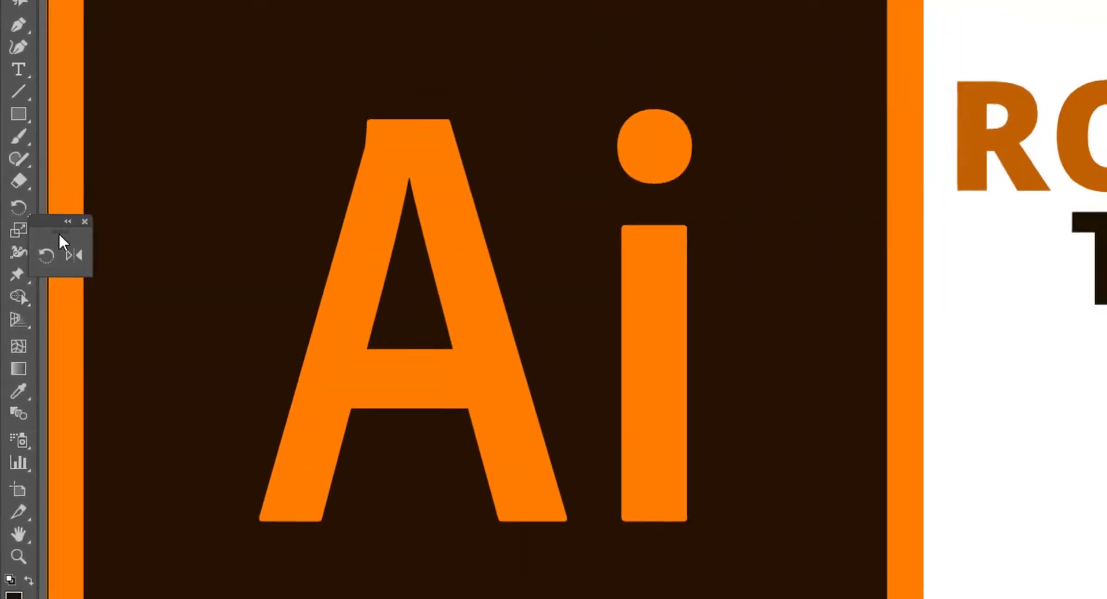
left_click_drag(58, 248, 868, 338)
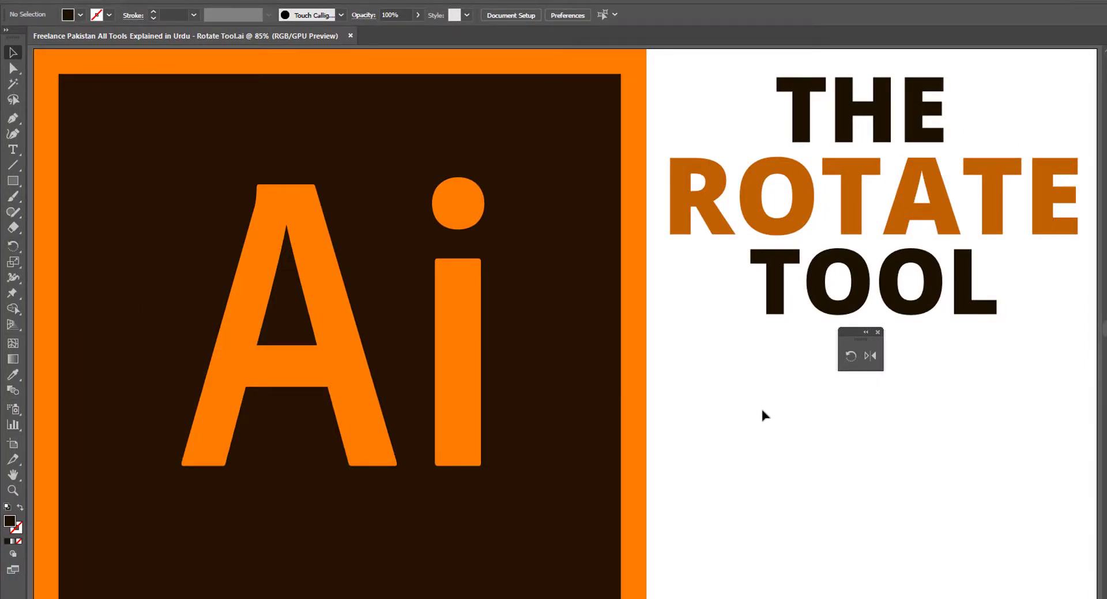
key("r")
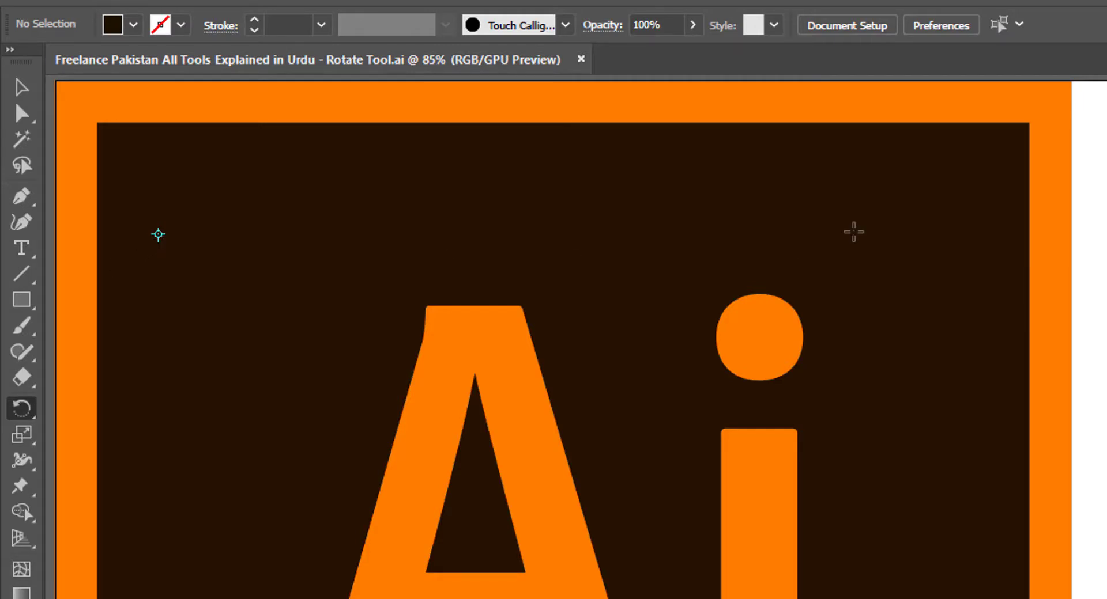
left_click(854, 232)
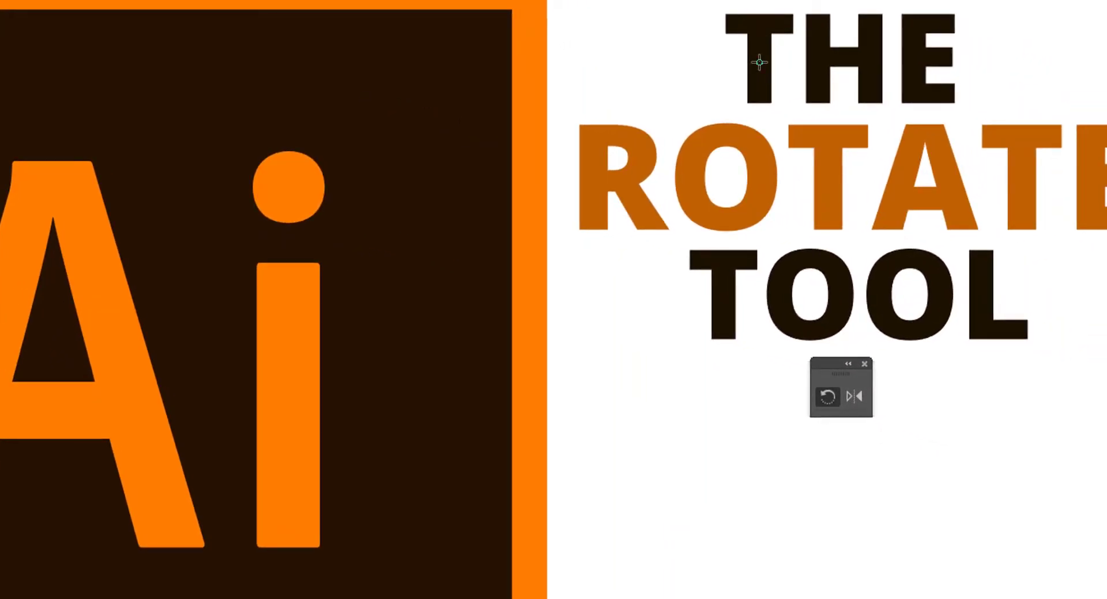
left_click(759, 62)
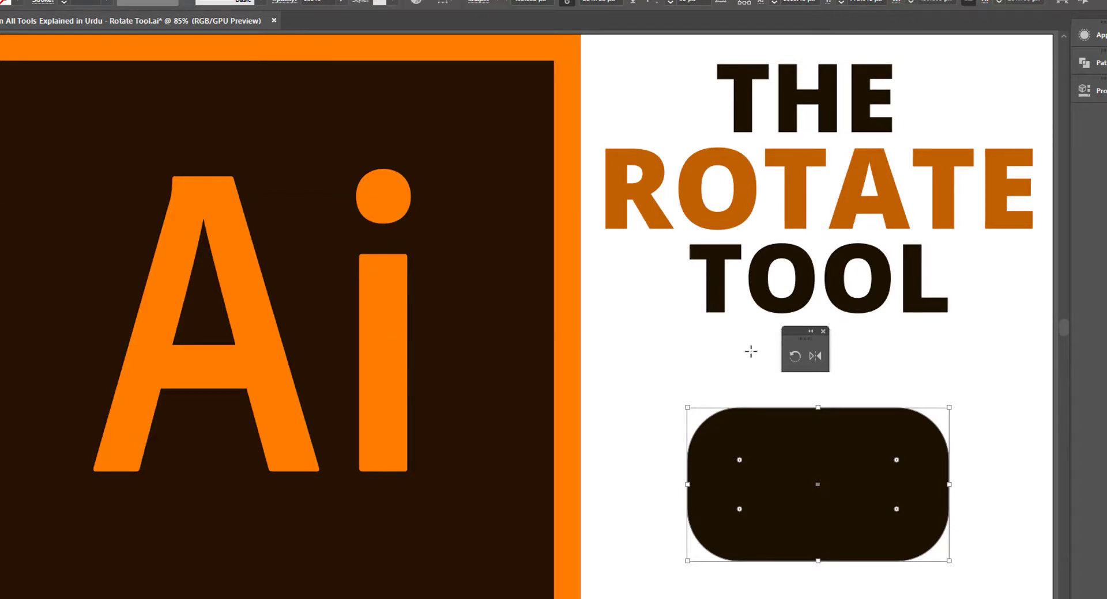
Rotate the dark rounded rectangle freehand with the Rotate tool, first about its centre and again about a pivot near its right end.
key("r")
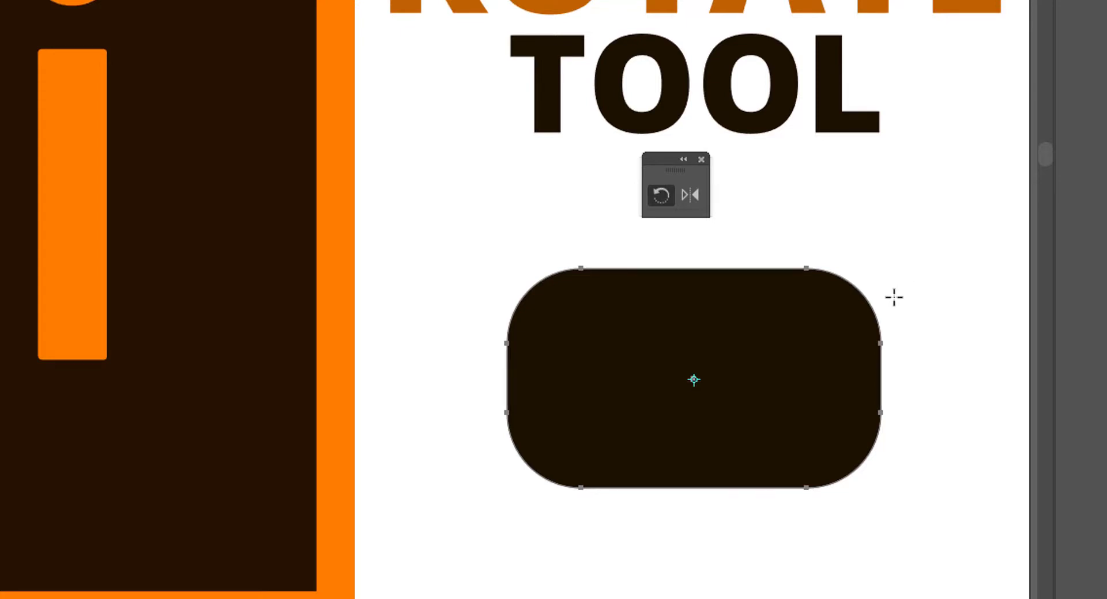
left_click_drag(865, 332, 798, 381)
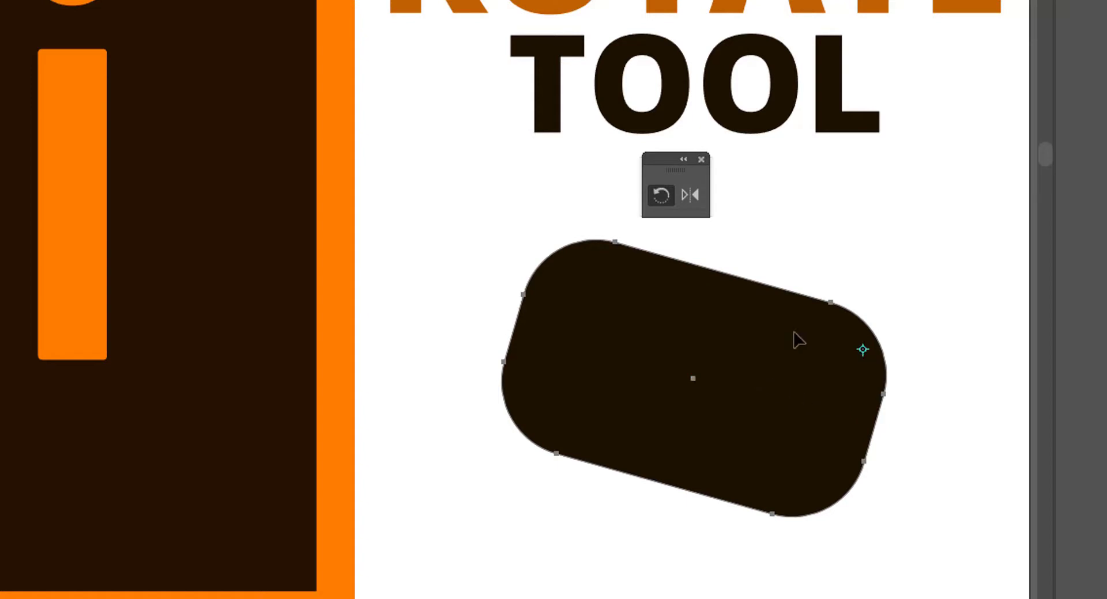
left_click_drag(601, 352, 938, 324)
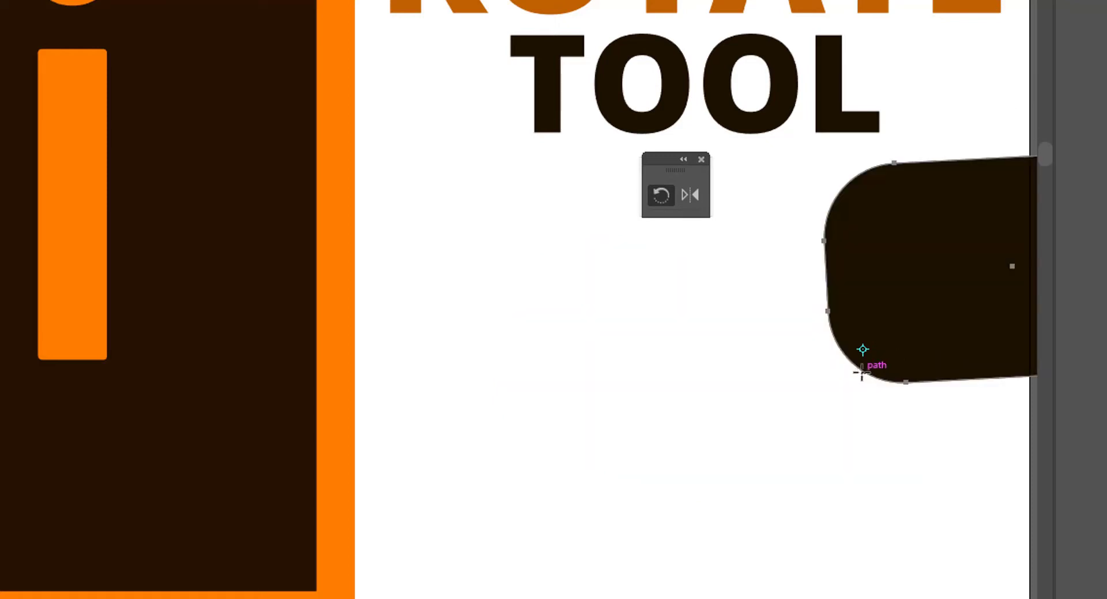
left_click_drag(1006, 222, 579, 415)
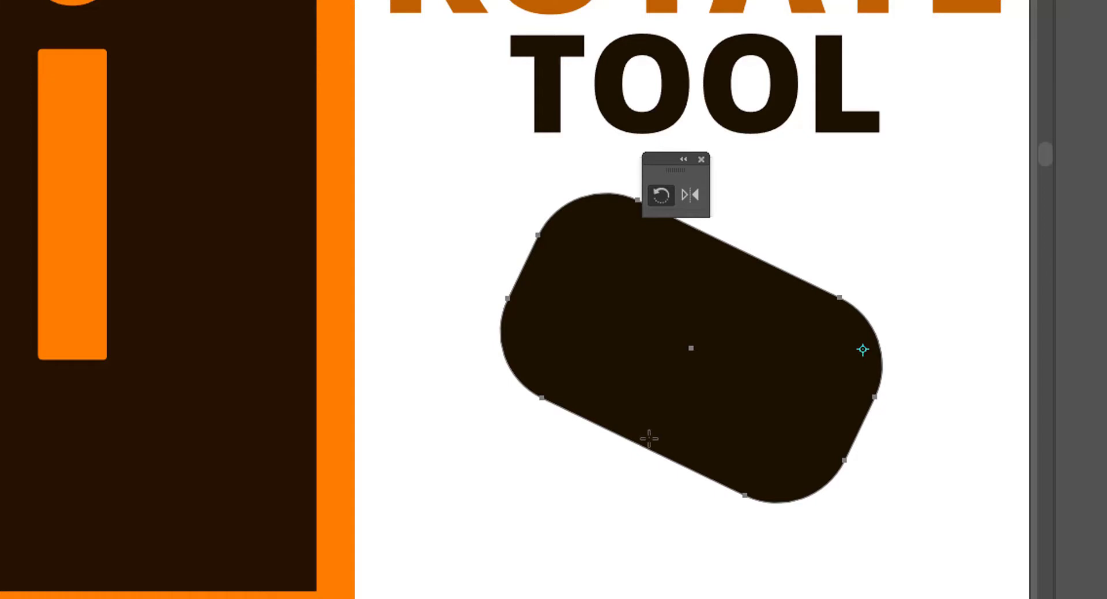
Set the pivot near the shape's upper end and rotate the rounded rectangle freehand by about -90° around it.
left_click(648, 432)
left_click_drag(834, 355, 692, 426)
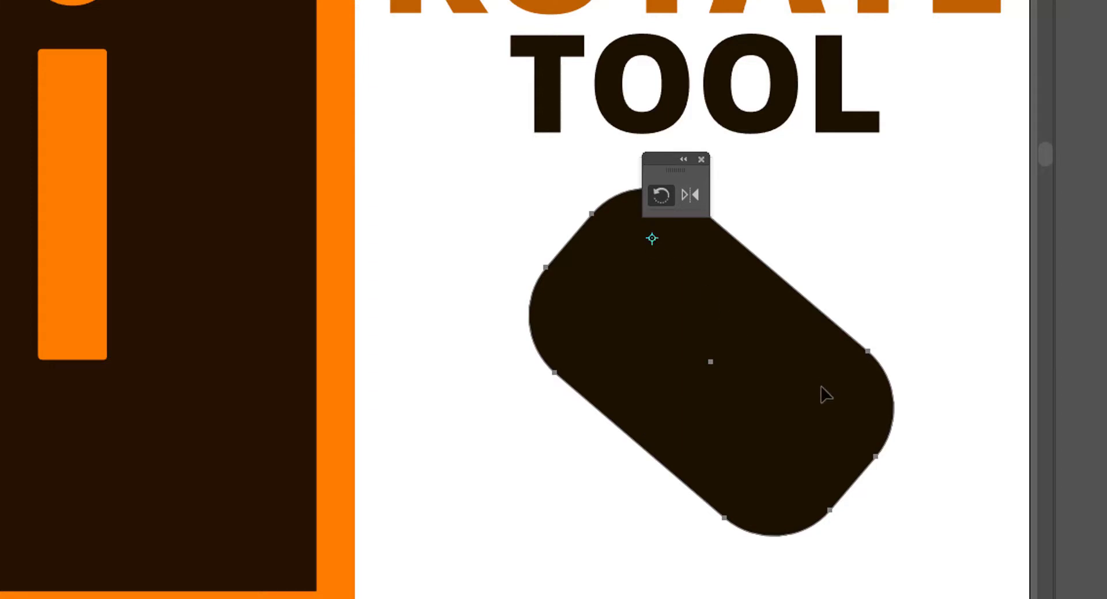
left_click_drag(819, 392, 595, 314)
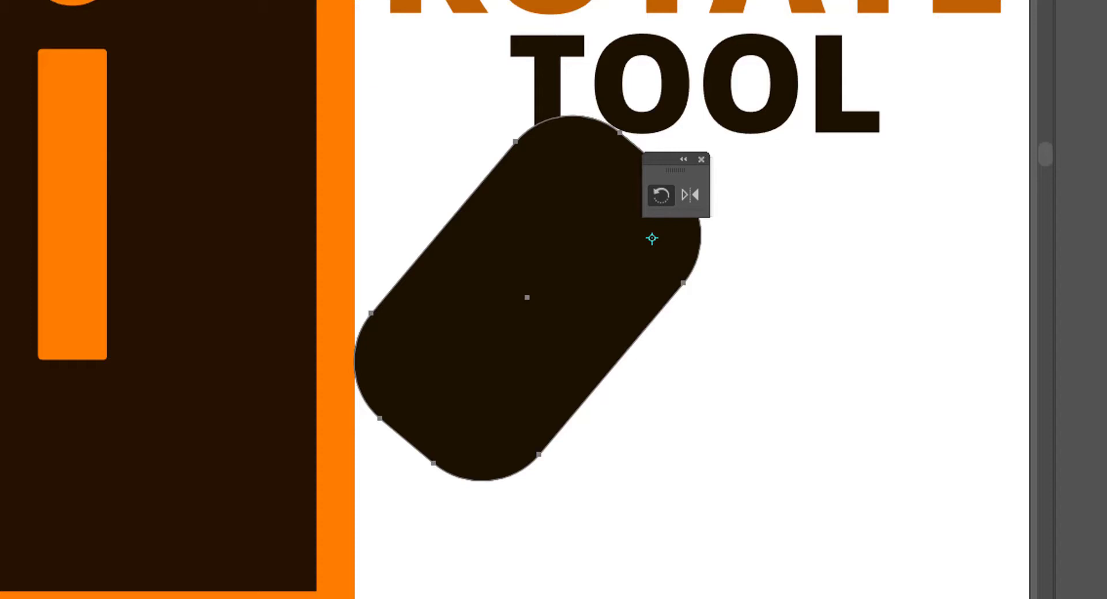
Preview a numeric rotation of the rounded rectangle at 90° and at 14°.
double_click(661, 195)
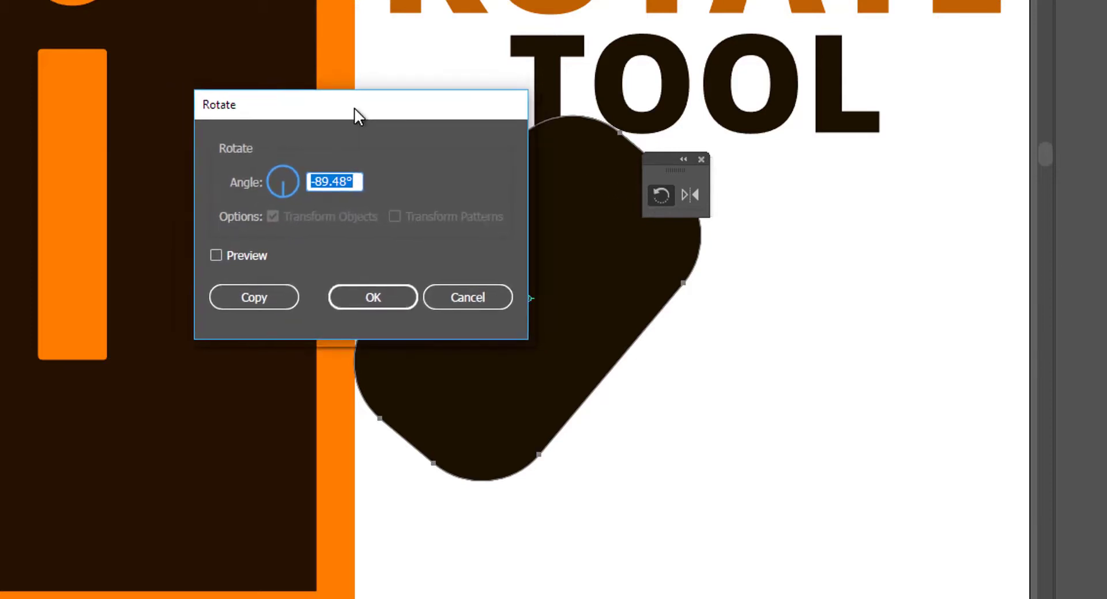
left_click_drag(353, 107, 266, 0)
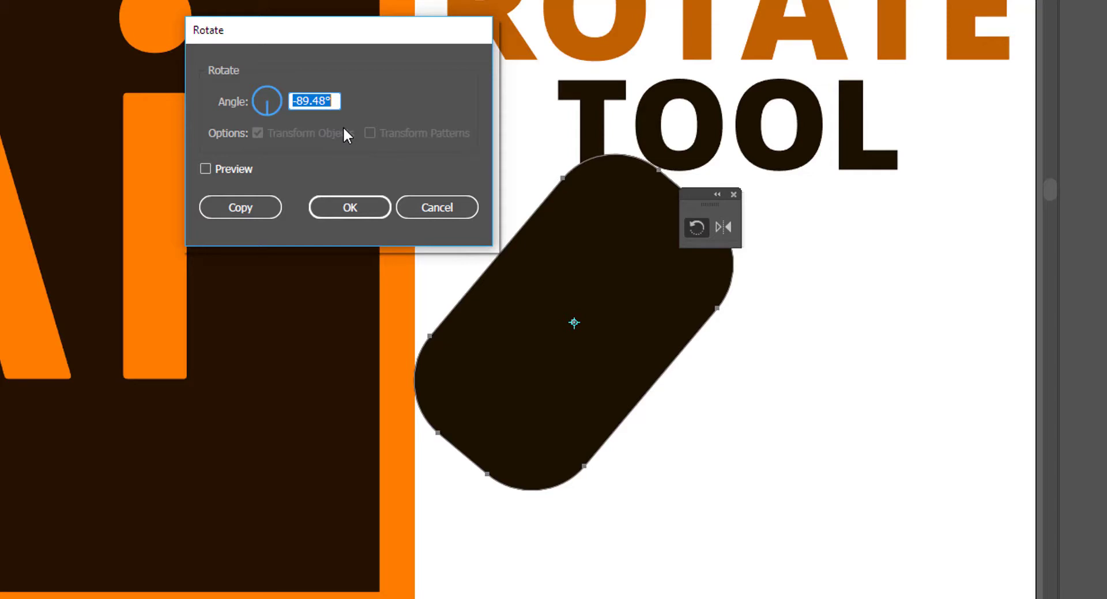
type("90")
key("Tab")
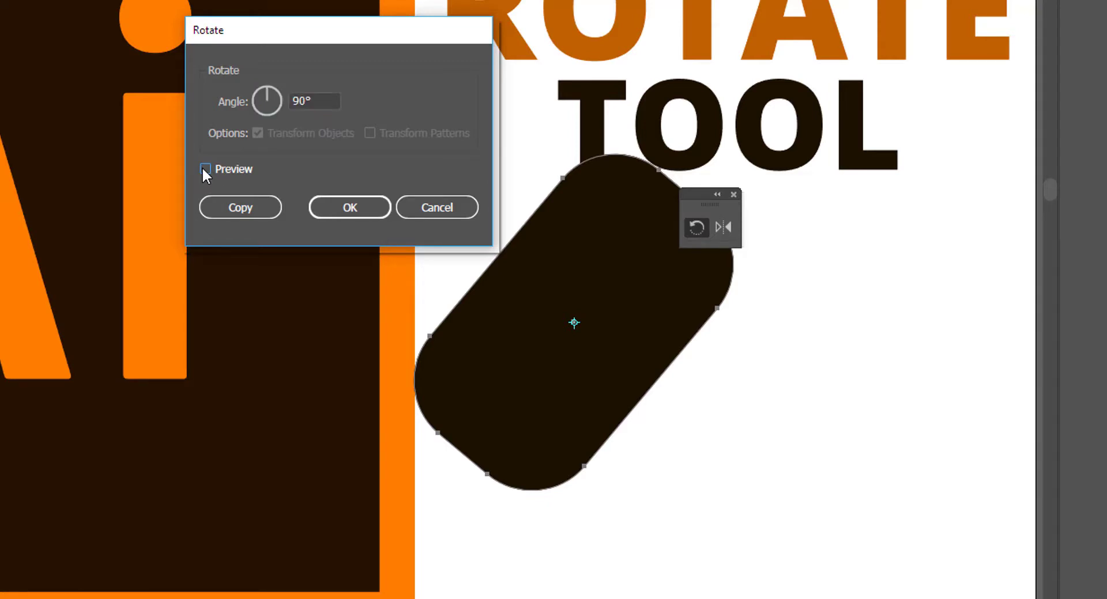
left_click(204, 169)
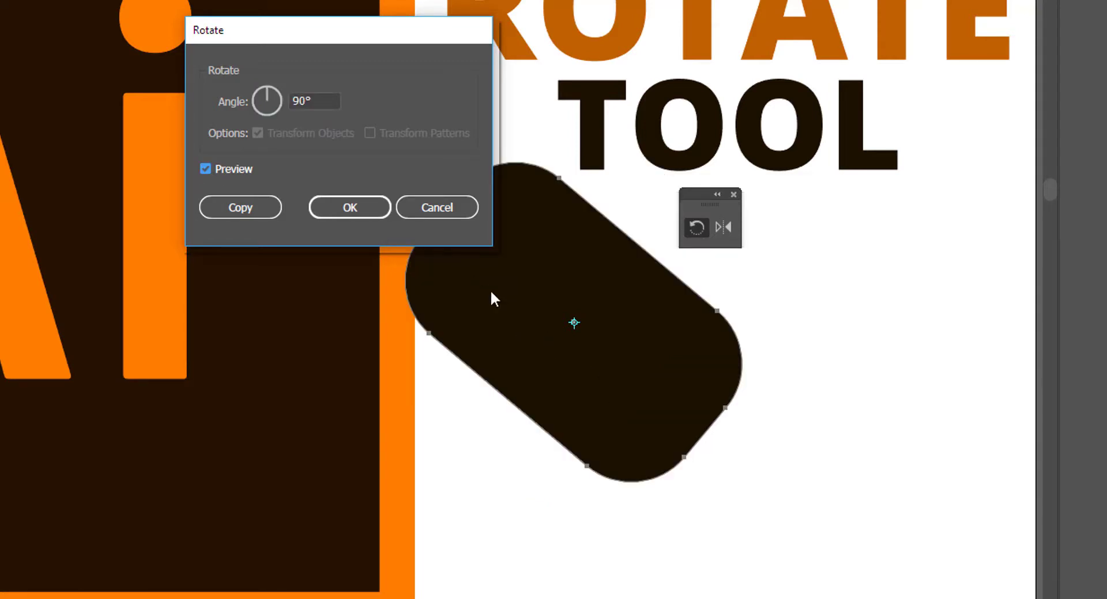
left_click(267, 92)
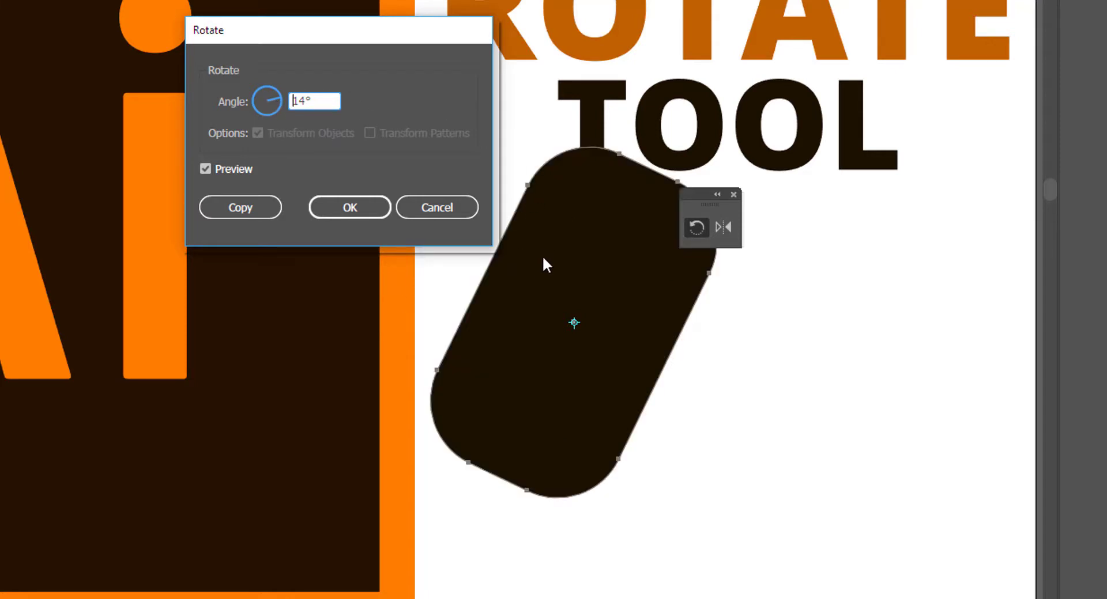
Set the rotation angle to 45° and create a rotated copy of the rounded rectangle.
left_click_drag(322, 103, 270, 102)
type("45")
left_click(355, 64)
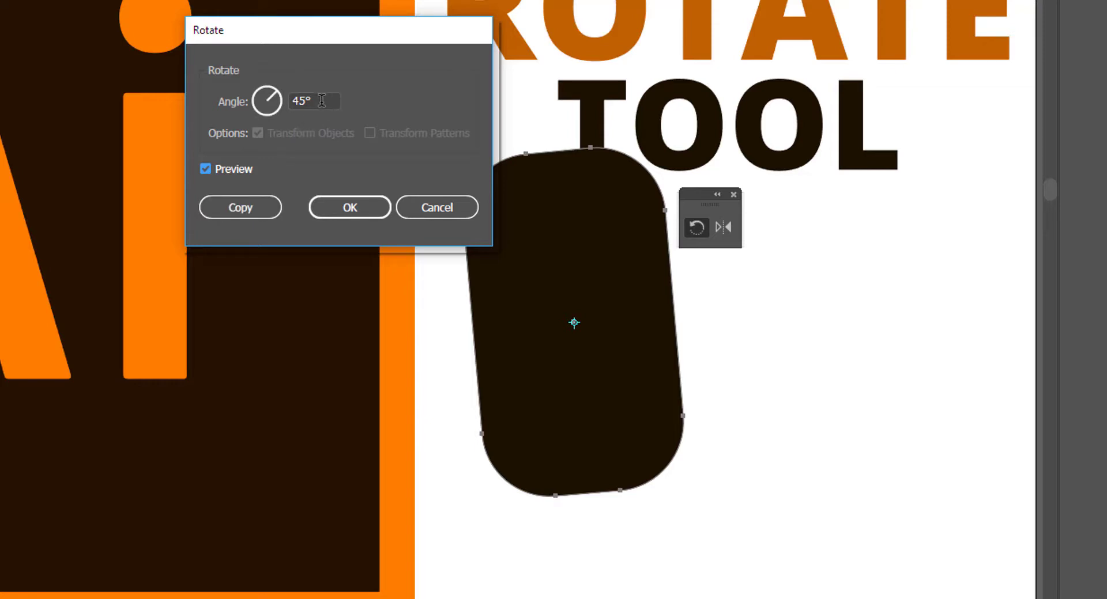
left_click(239, 210)
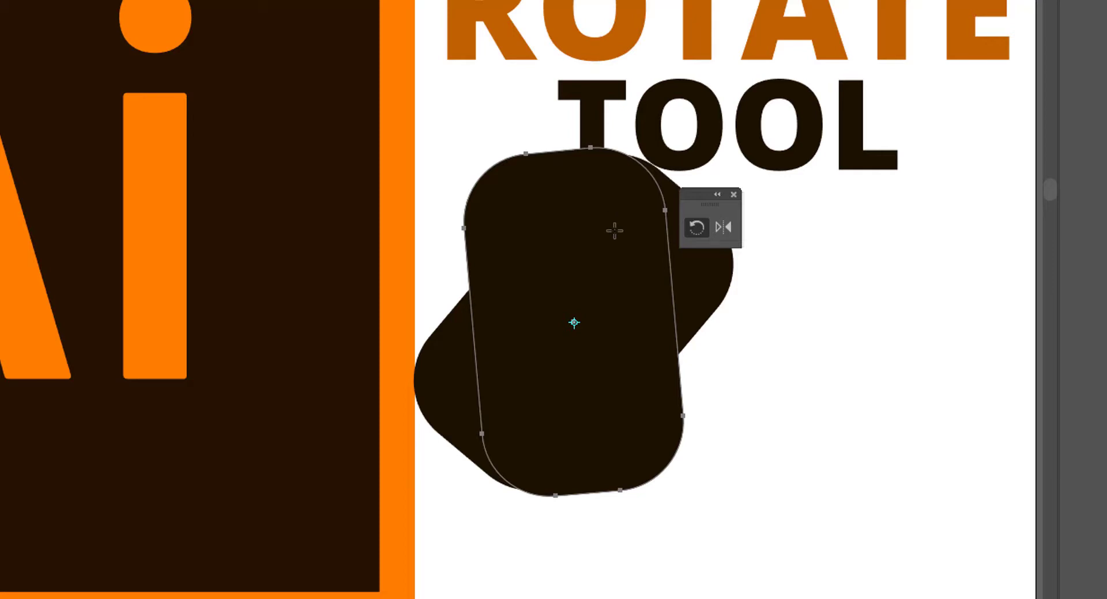
Delete the rotated copy and the original rounded rectangle, and place the floating Rotate palette beside the framed title.
key("Delete")
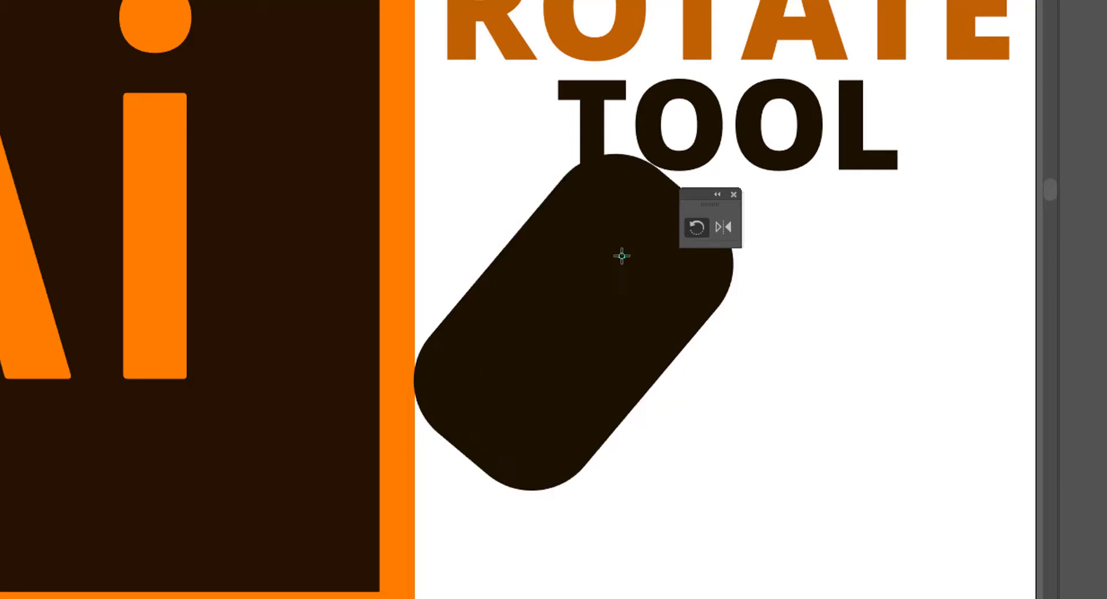
key("v")
left_click(628, 304)
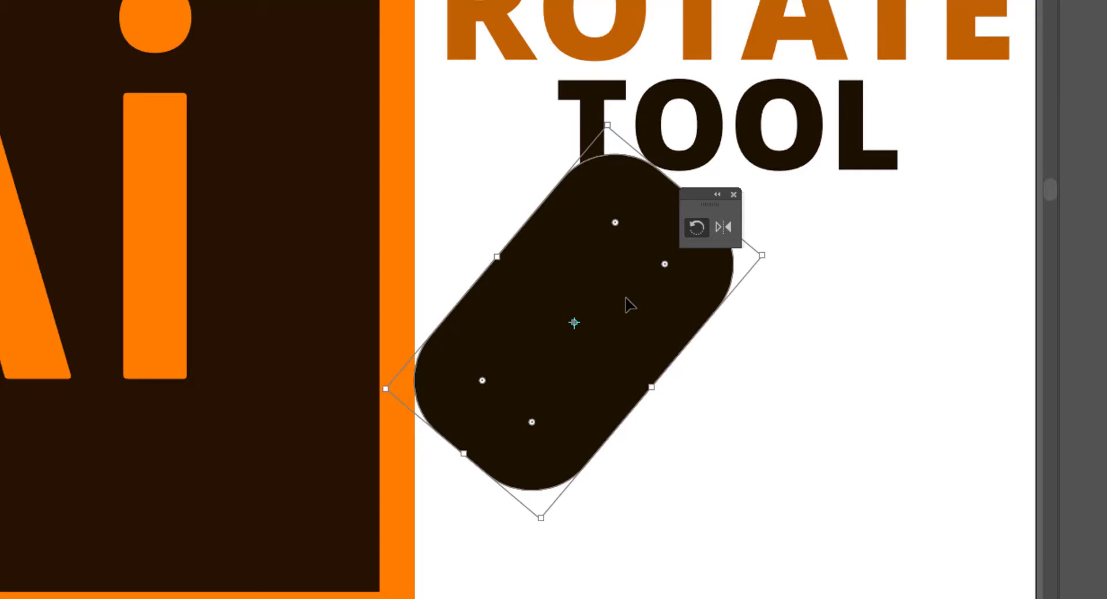
key("r")
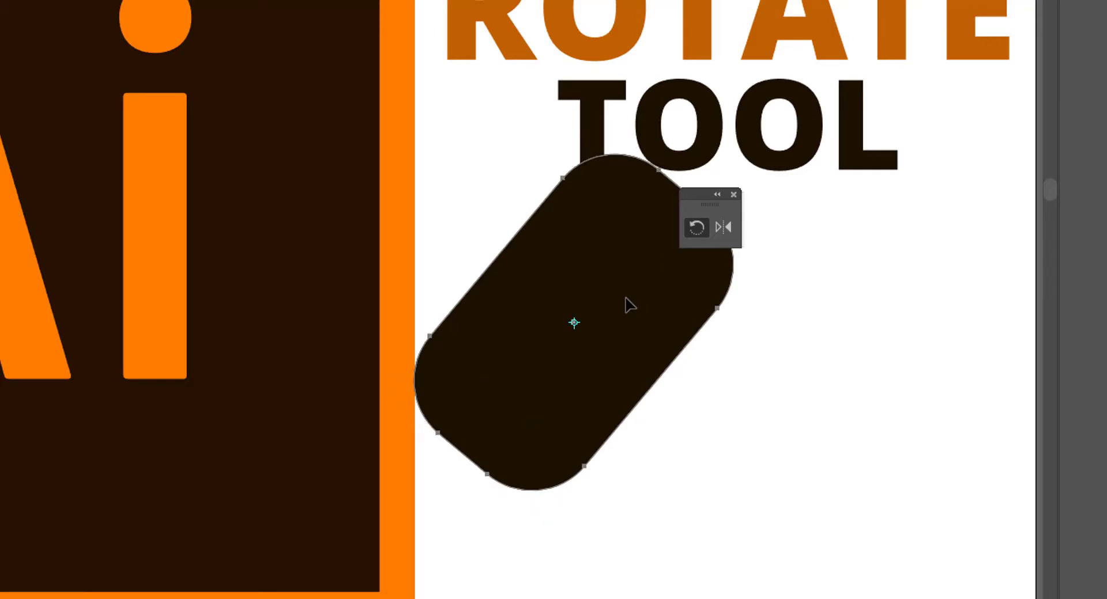
key("Delete")
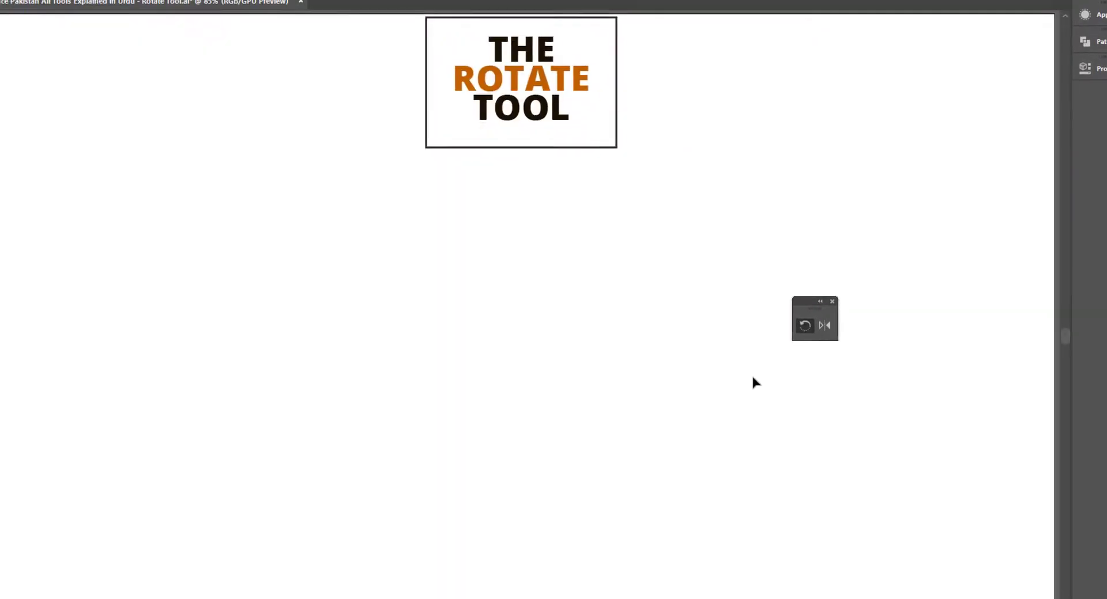
left_click_drag(649, 274, 685, 78)
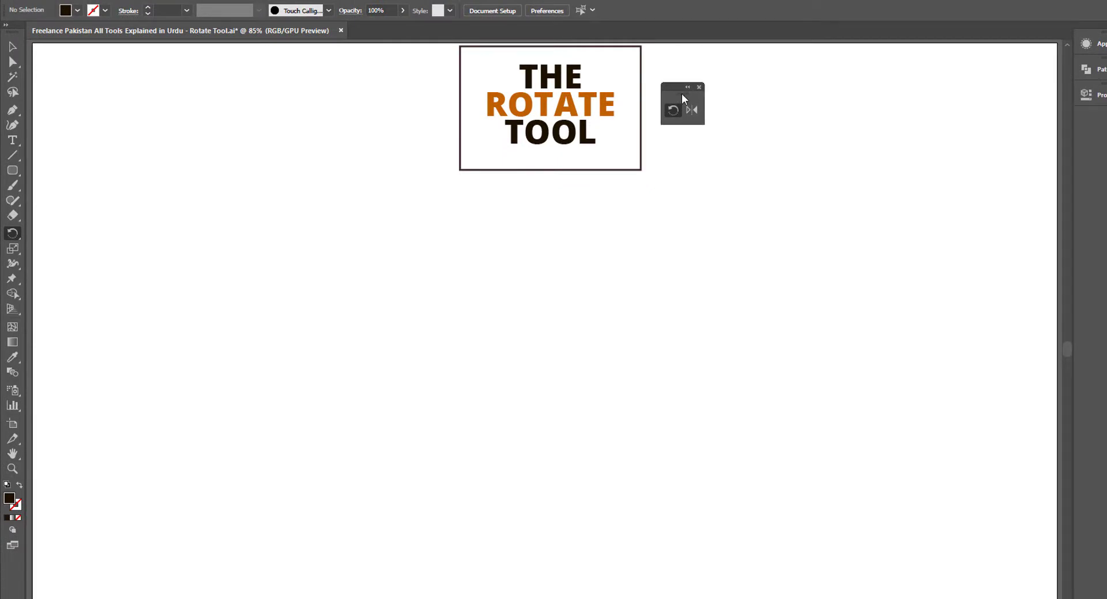
Draw an open S-shaped curve about 318 px wide with three Pen tool anchors, with a dark stroke and no fill.
left_click(14, 109)
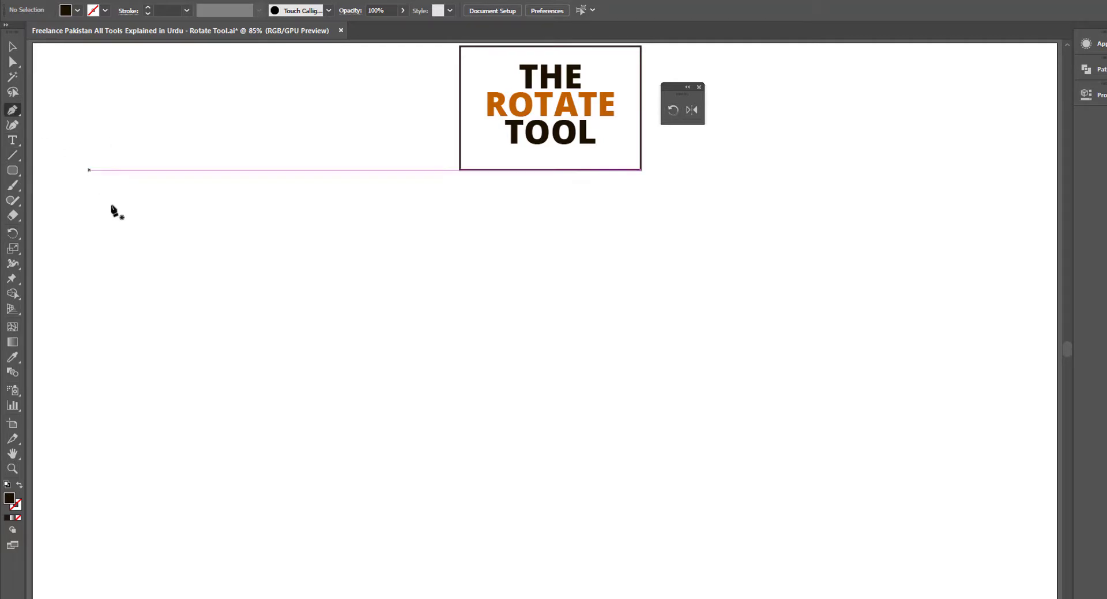
left_click(210, 348)
left_click_drag(285, 264, 318, 260)
left_click_drag(379, 248, 402, 221)
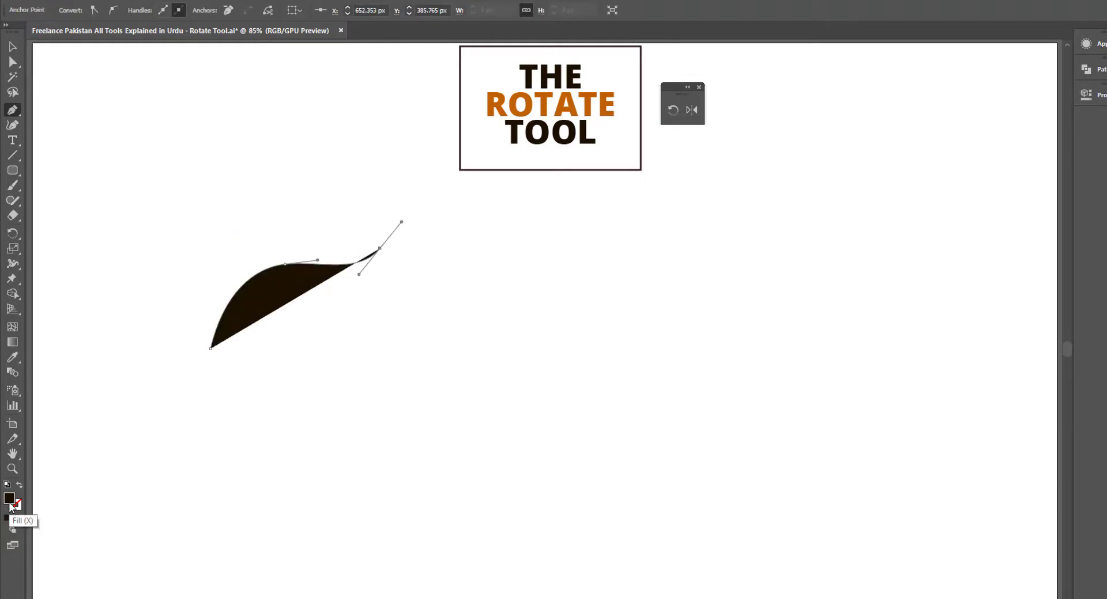
key("slash")
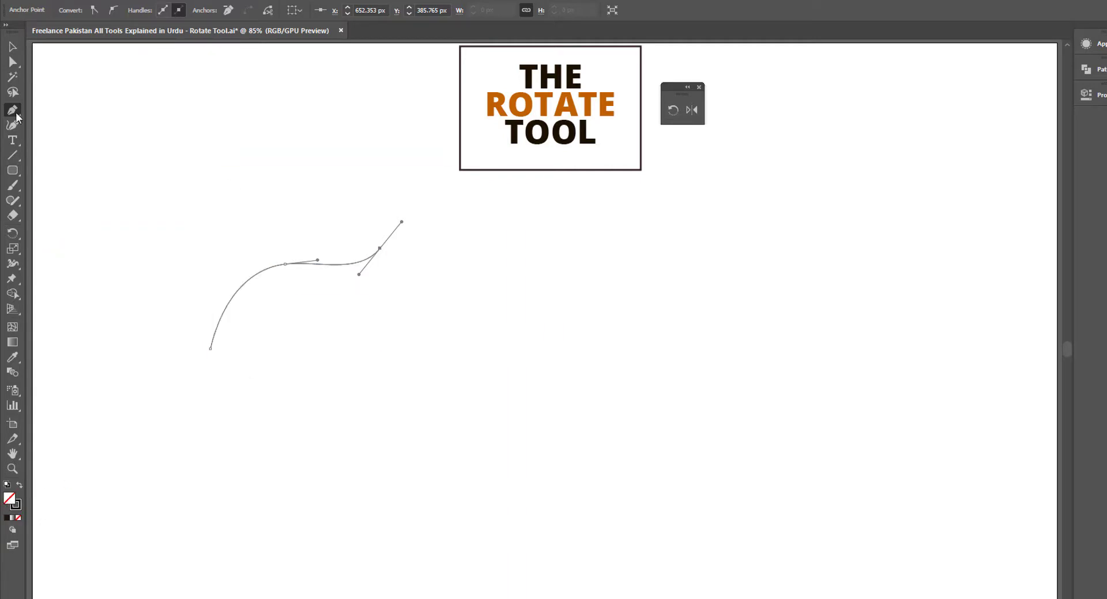
Set the curve's stroke weight to 2 pt and move the curve below the framed title, to about X 855, Y 452 px.
key("v")
left_click(207, 198)
left_click_drag(208, 195, 326, 344)
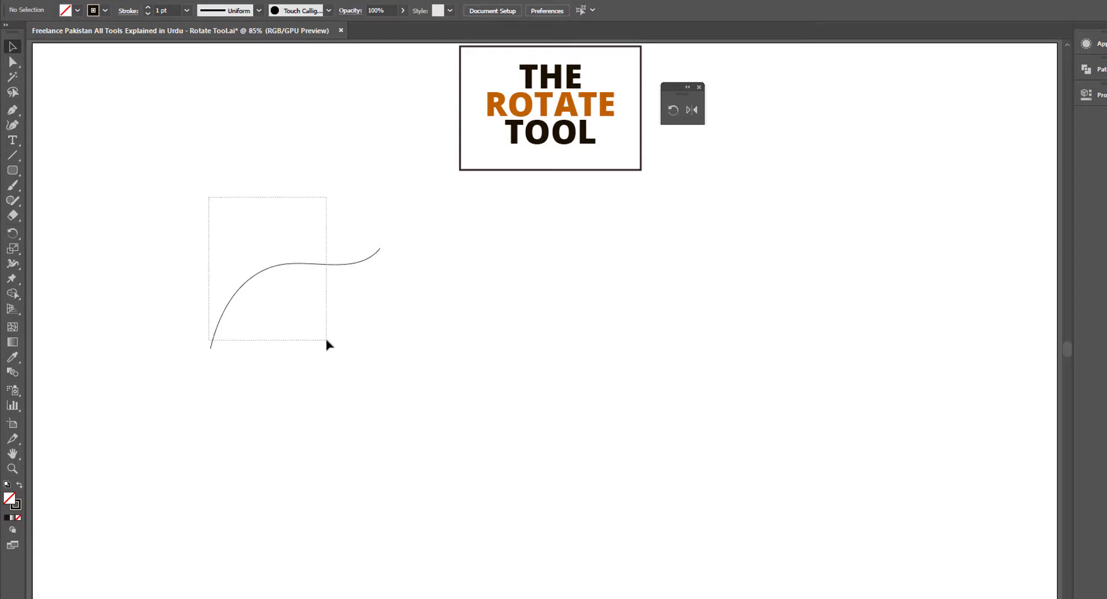
left_click(147, 6)
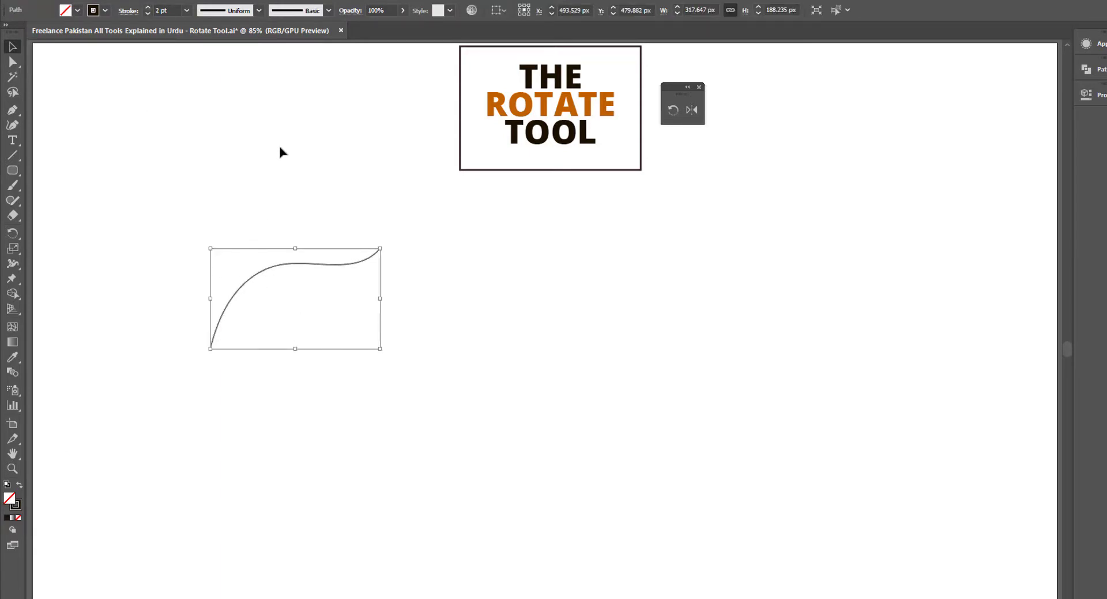
left_click(321, 288)
left_click_drag(333, 267, 526, 252)
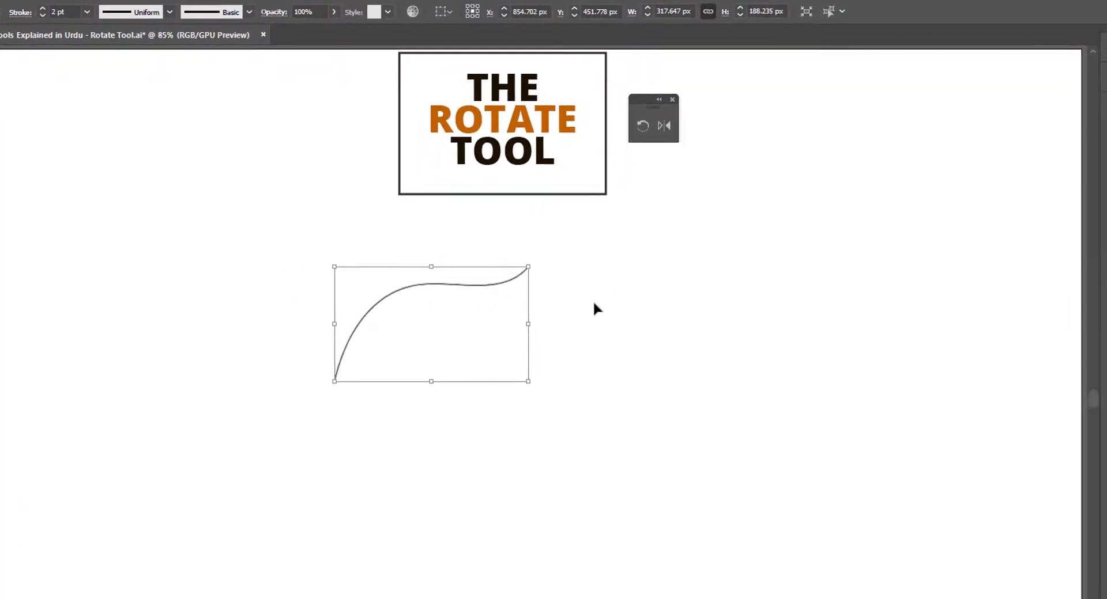
Try rotating the curve freehand about its centre, undo it, and preview a 45° numeric rotation without applying it.
key("r")
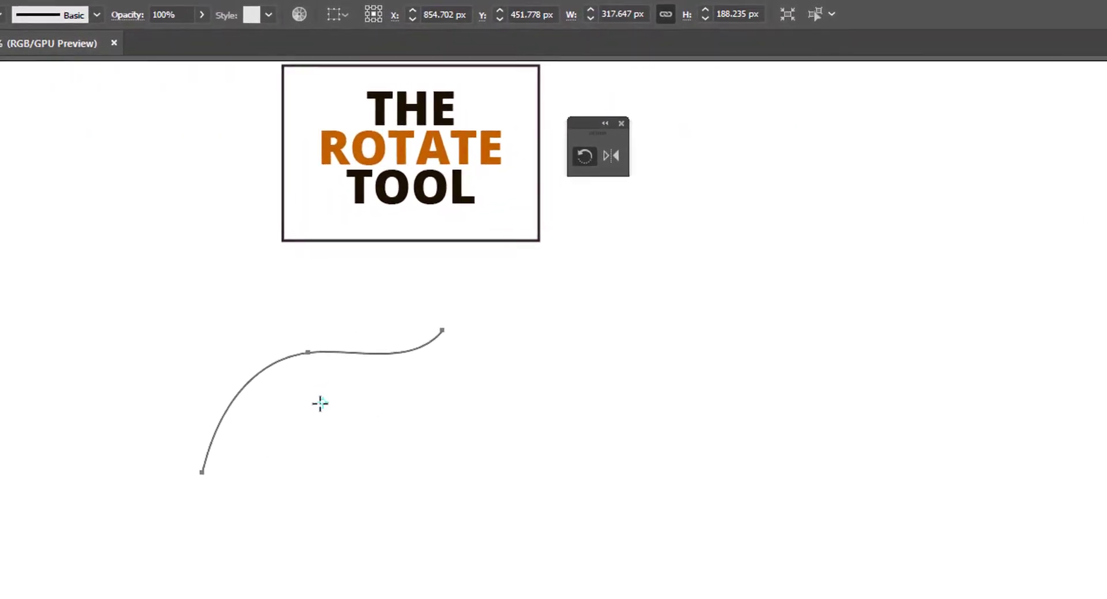
left_click_drag(458, 353, 126, 344)
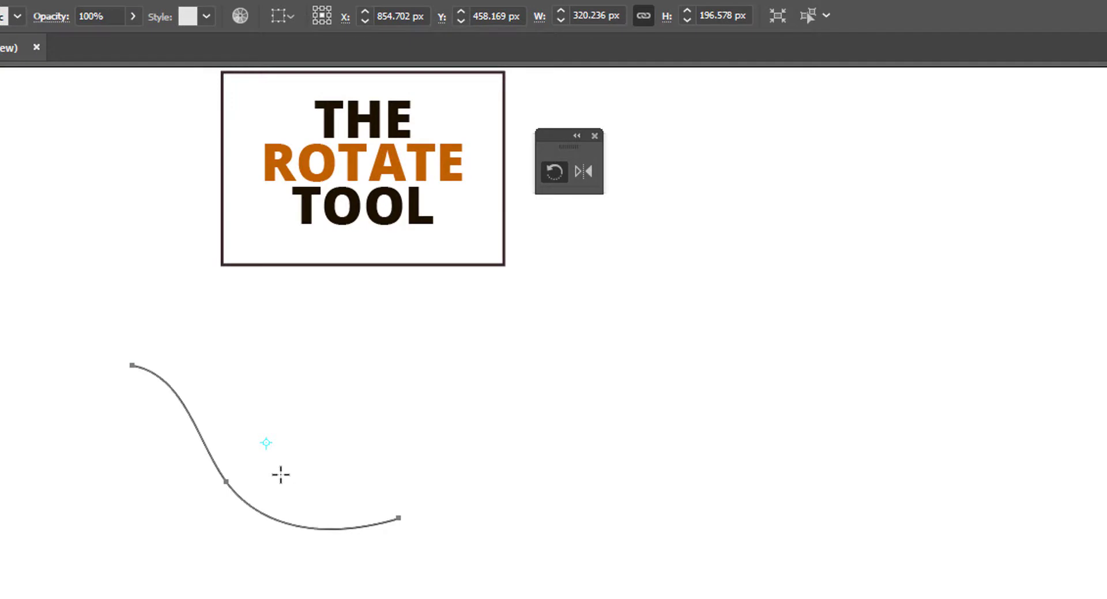
key("ctrl+z")
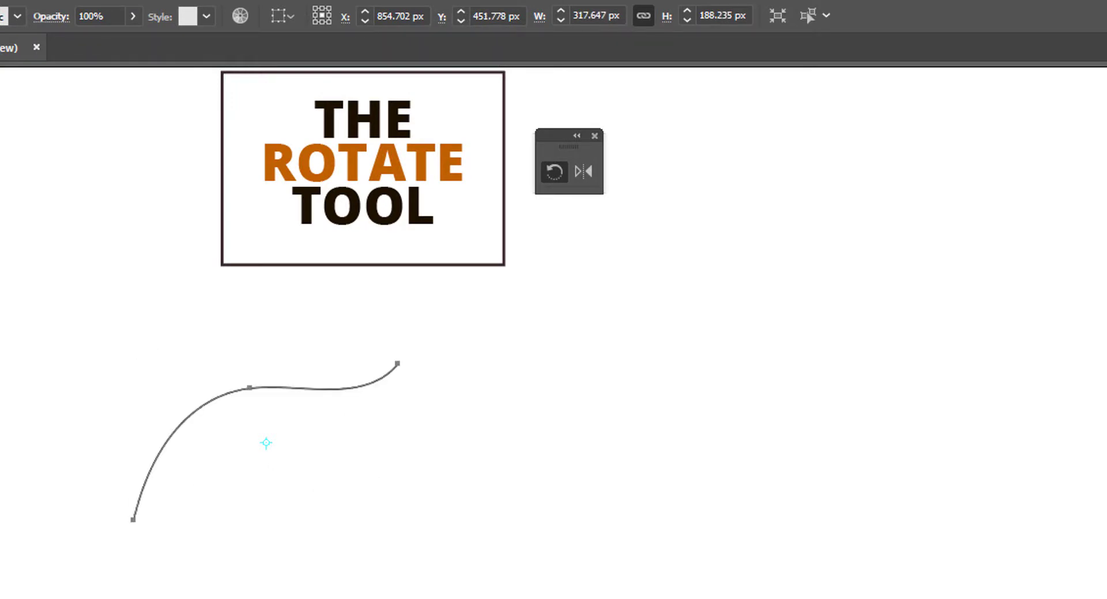
key("Return")
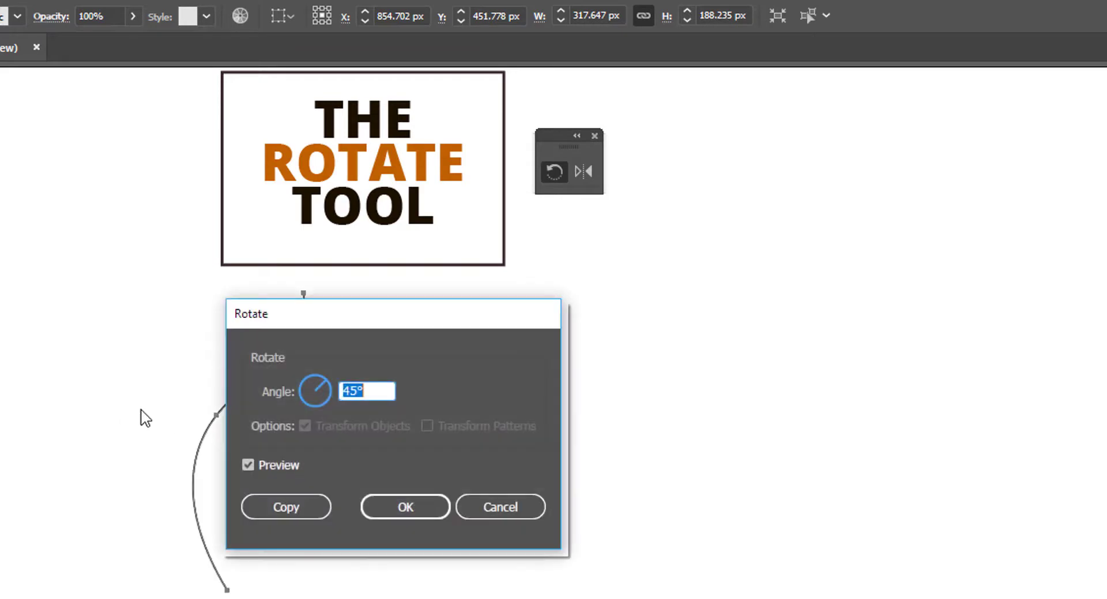
left_click(496, 507)
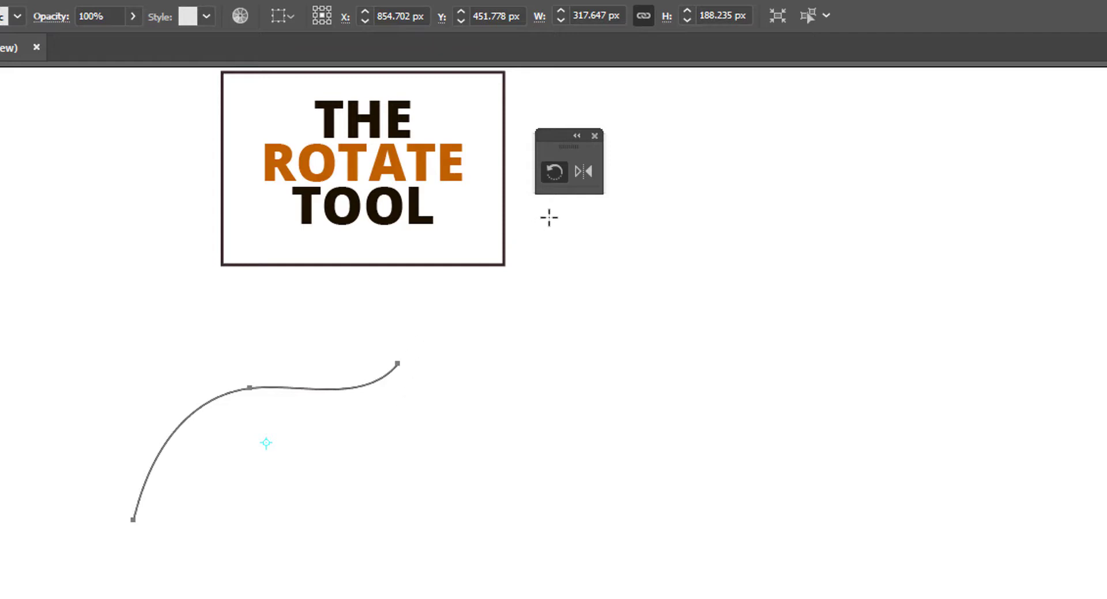
Create a copy of the curve rotated 10° about its upper-right end anchor.
left_click(554, 173)
left_click(396, 365, "alt")
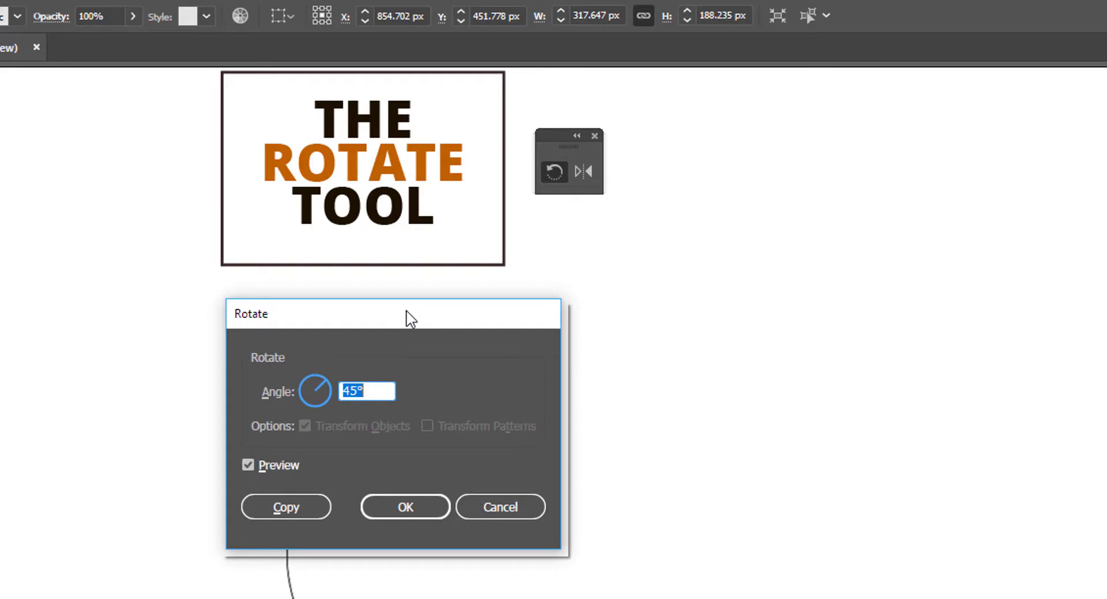
left_click_drag(408, 316, 710, 311)
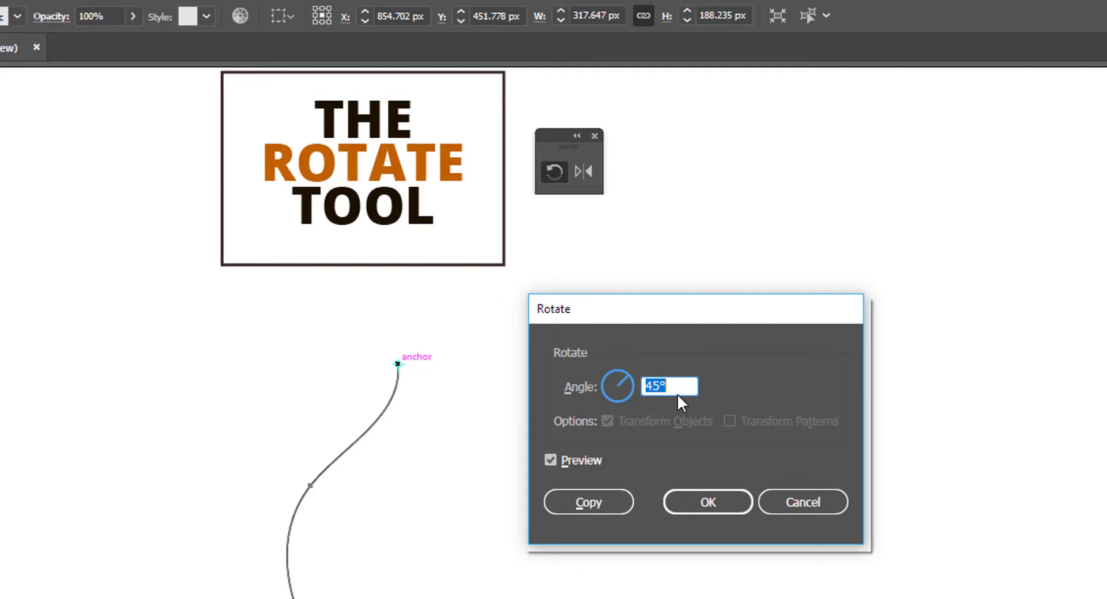
type("10")
key("Tab")
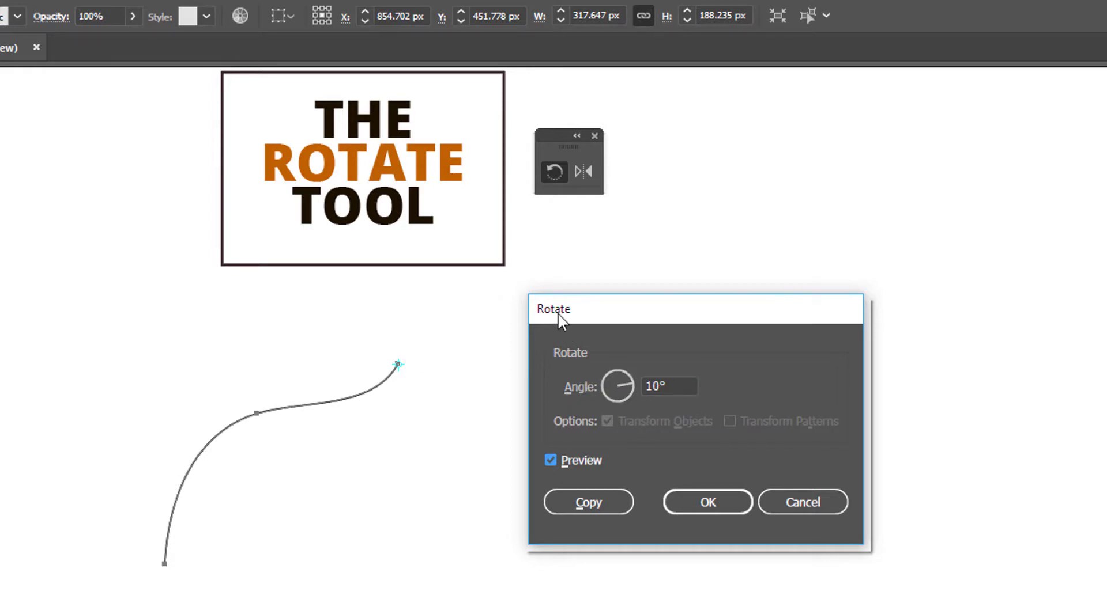
left_click(587, 503)
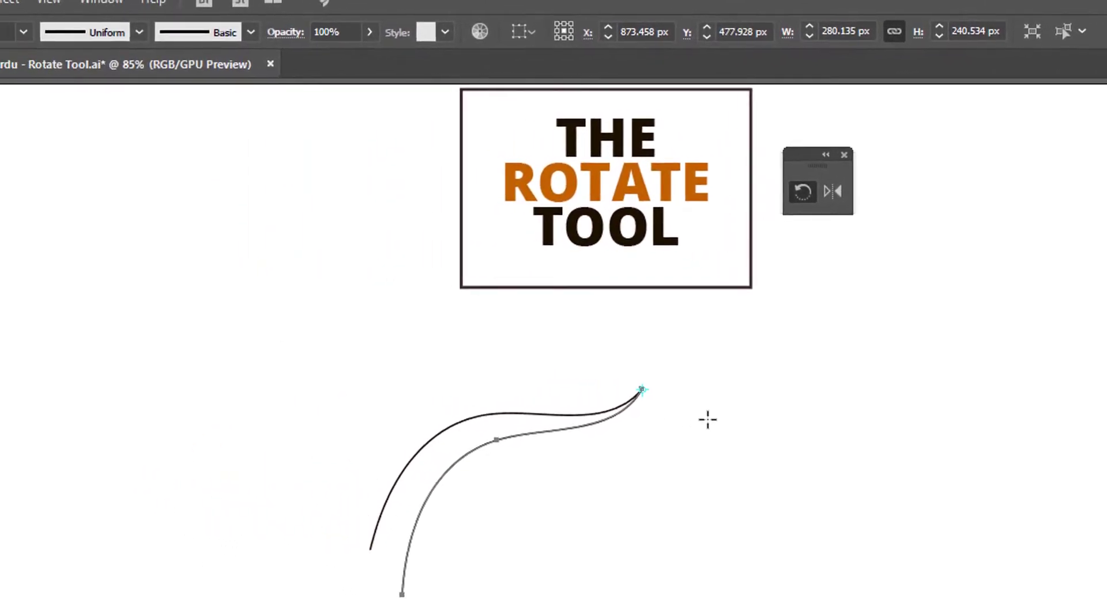
Repeat the rotated copy with Transform Again until the curves form a full circle around the shared anchor, and deselect.
left_click(87, 12)
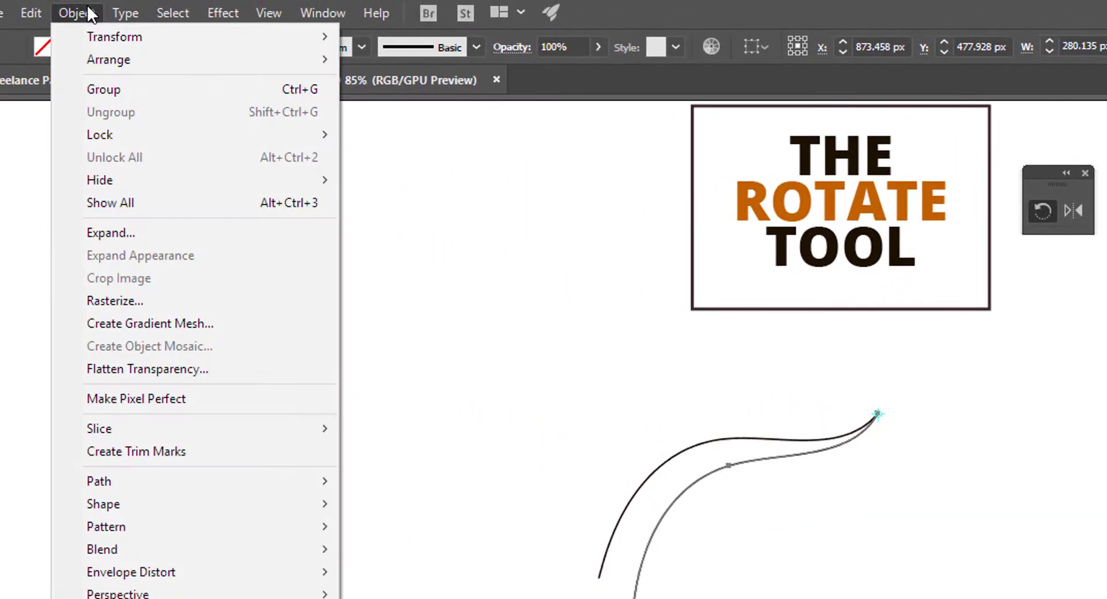
mouse_move(114, 46)
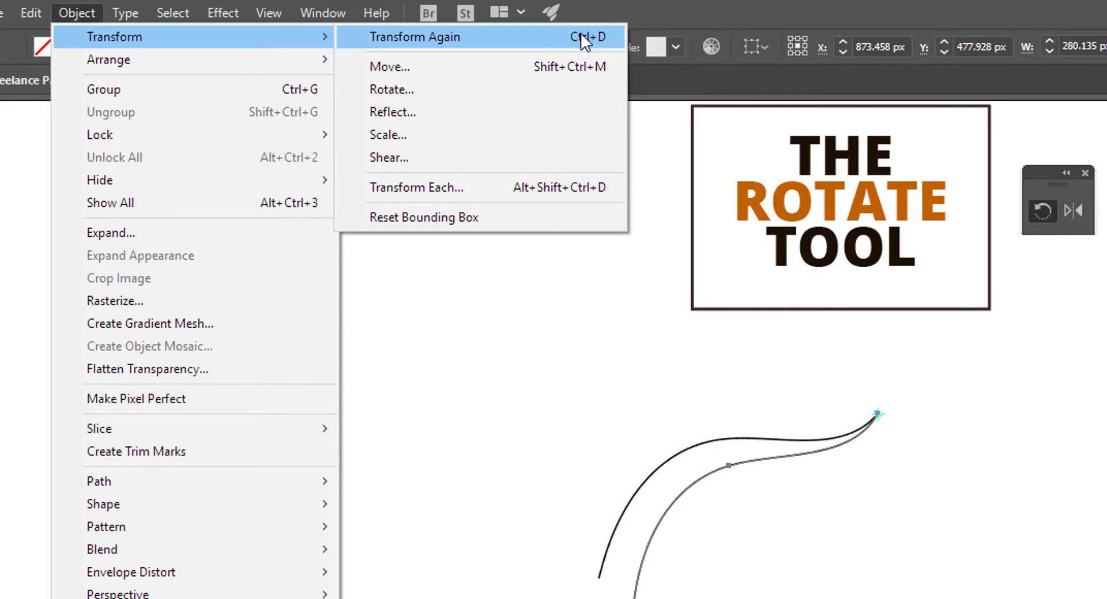
left_click(548, 40)
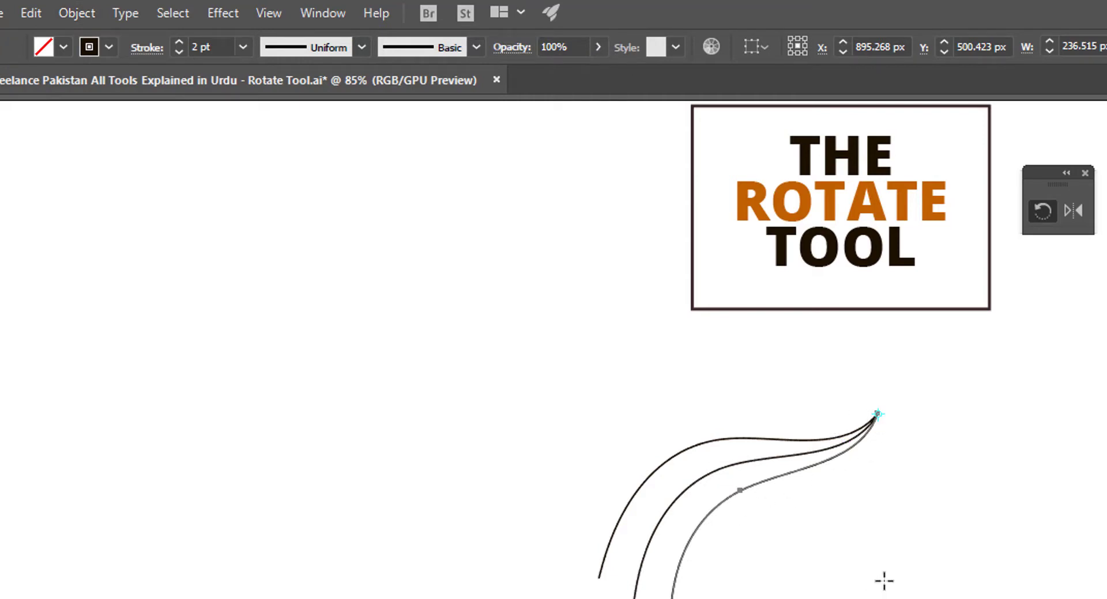
key("ctrl")
key("ctrl+d")
key("ctrl+d")
key("ctrl+d")
key("ctrl+d")
key("ctrl+d")
key("ctrl+d")
key("ctrl+d")
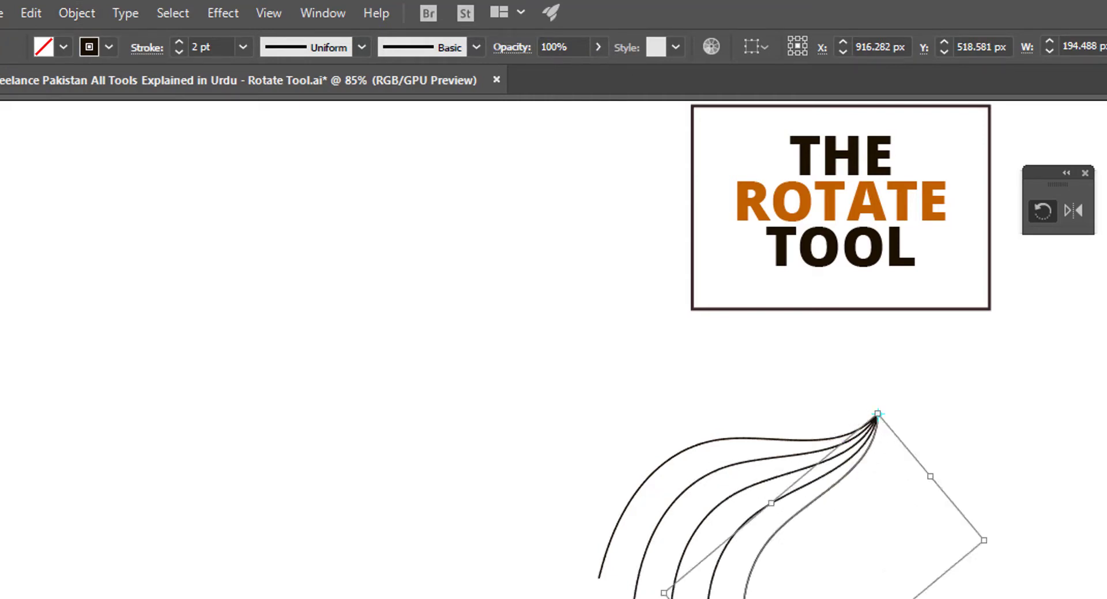
key("ctrl+d")
key("ctrl+d")
key("ctrl+d")
key("ctrl+d")
key("ctrl+d")
key("ctrl+d")
key("ctrl+d")
key("ctrl+d")
key("ctrl+d")
key("ctrl+d")
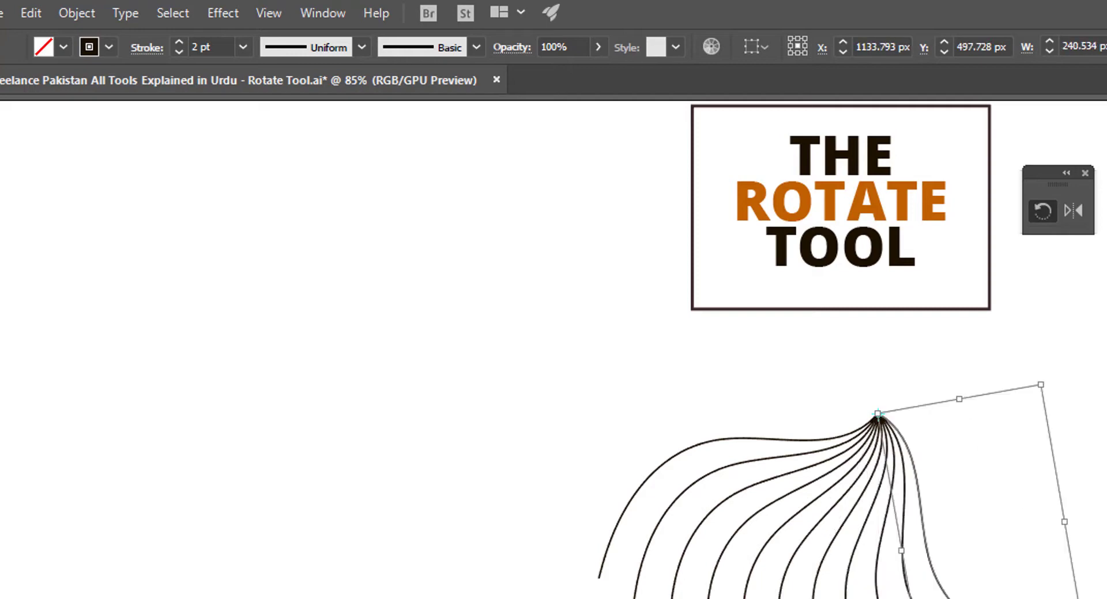
key("ctrl+d")
key("ctrl+d")
key("ctrl+d")
key("ctrl+d")
key("ctrl+d")
key("ctrl+d")
key("ctrl+d")
key("ctrl+d")
key("ctrl+d")
key("ctrl+d")
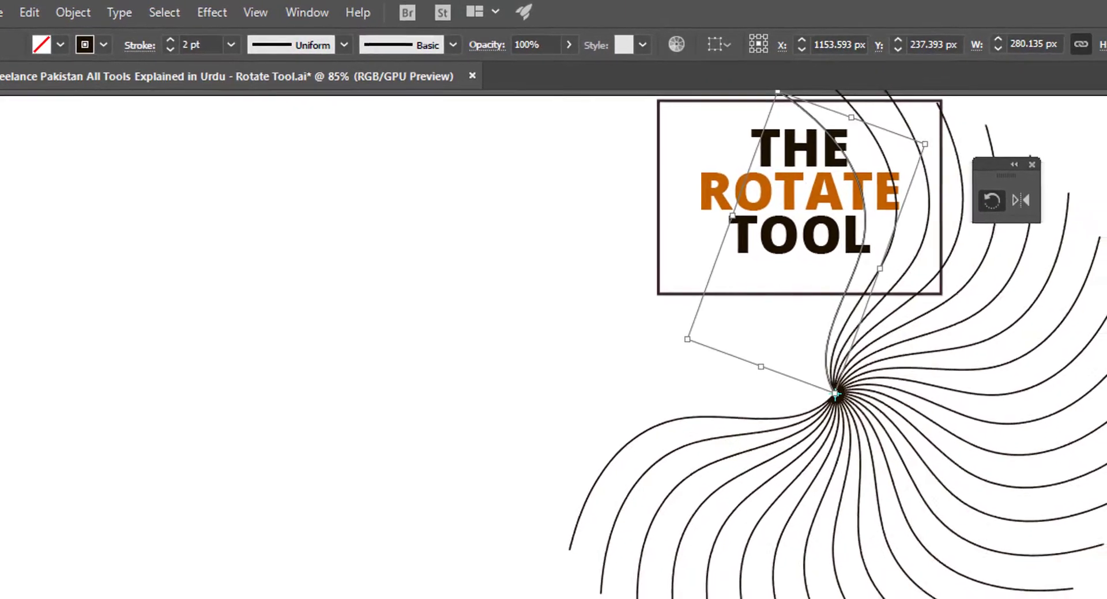
key("ctrl+d")
key("ctrl+d")
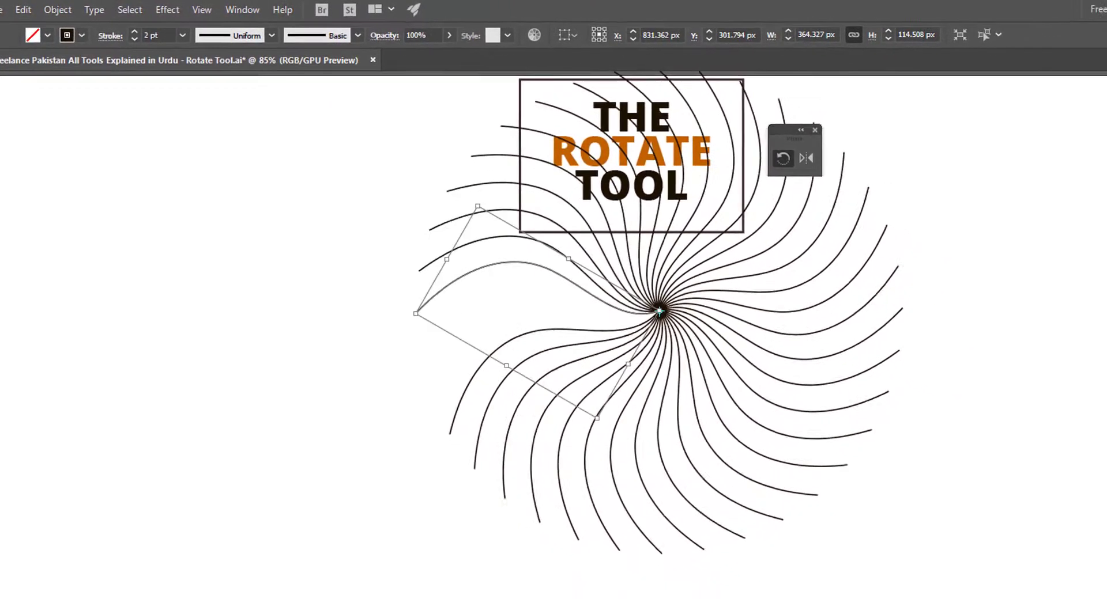
left_click(886, 572)
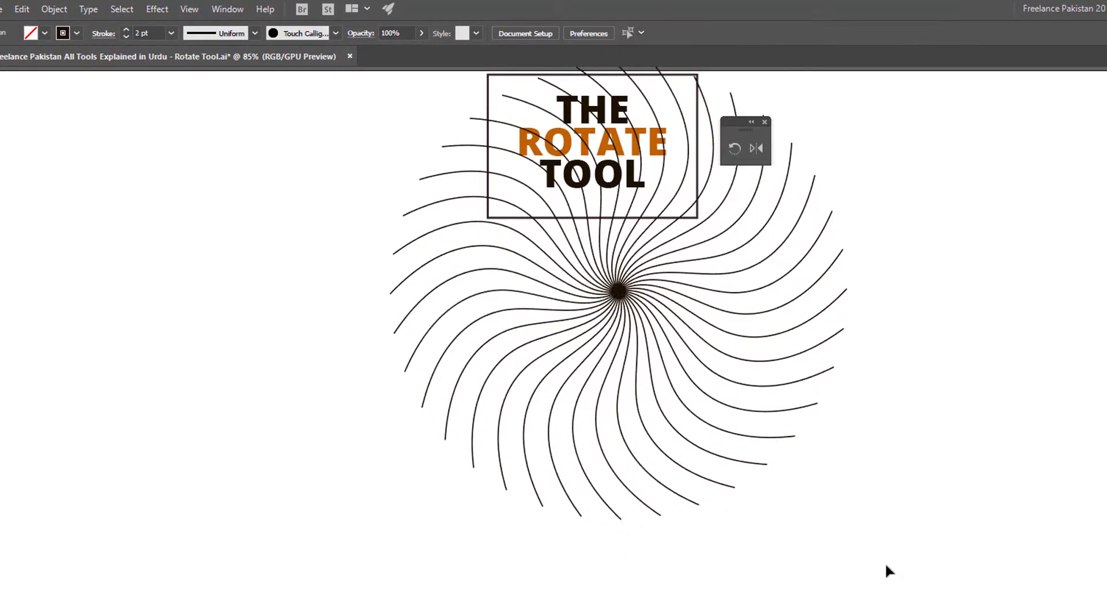
Select all the curves and move the radial pattern below the framed title, to about X 958, Y 663 px.
left_click_drag(841, 586, 391, 246)
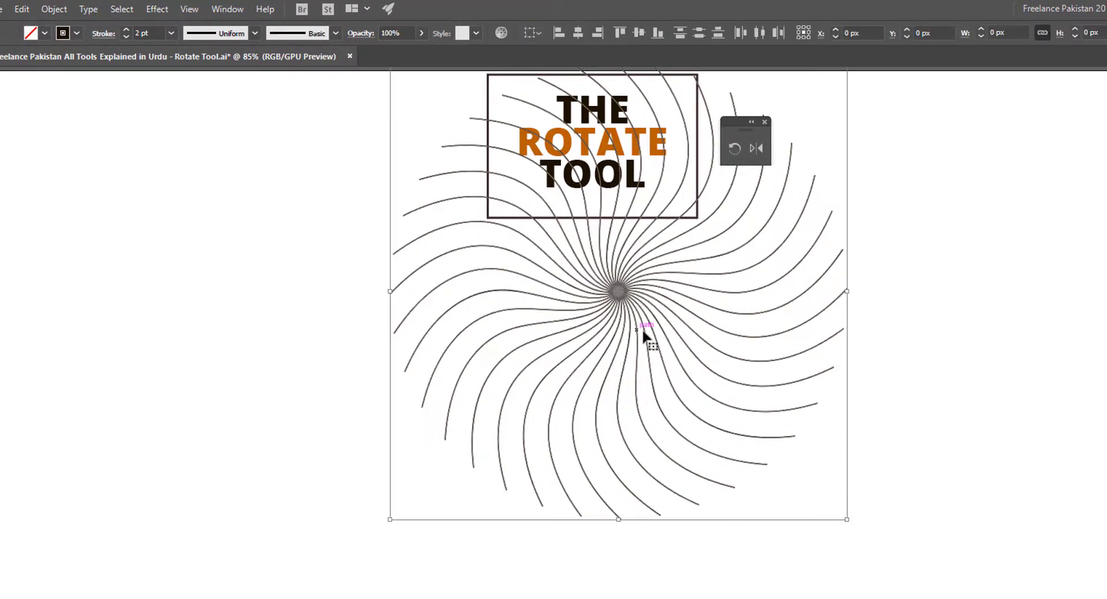
left_click_drag(618, 292, 582, 481)
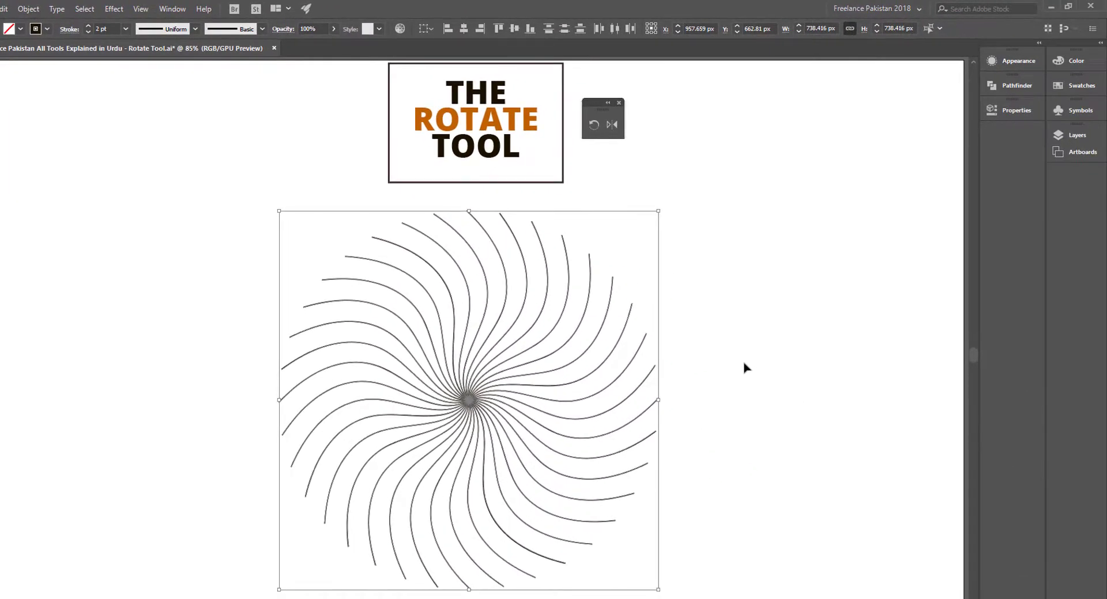
left_click(747, 377)
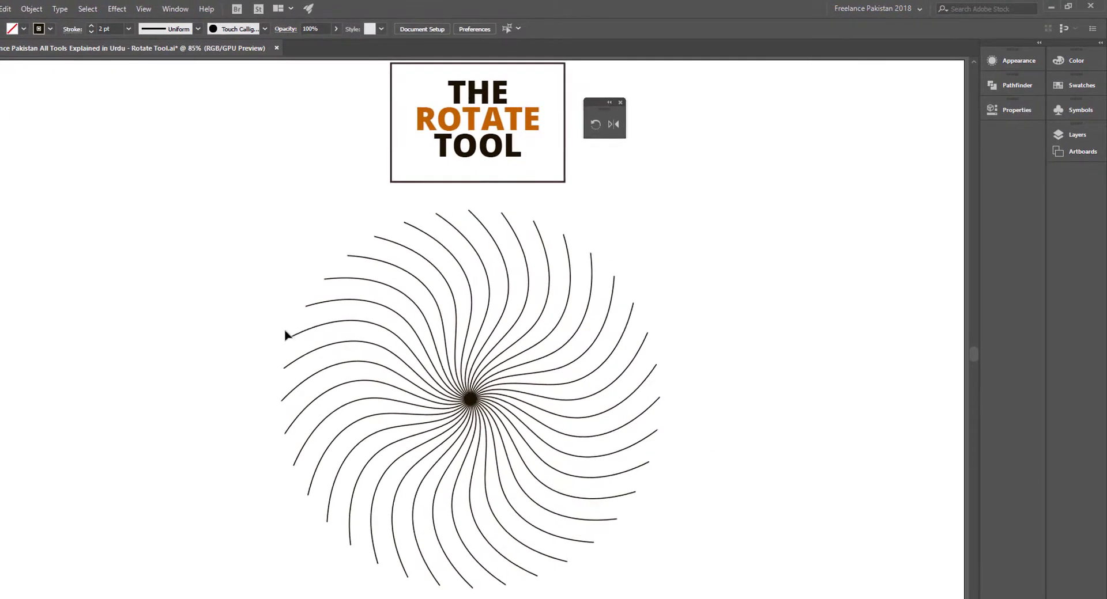
Fill all the curves of the radial pattern with the default white-to-black linear gradient and clear the Gradient panel from the artwork.
mouse_move(274, 283)
left_mouse_down()
mouse_move(598, 495)
mouse_move(625, 503)
mouse_move(644, 492)
left_mouse_up()
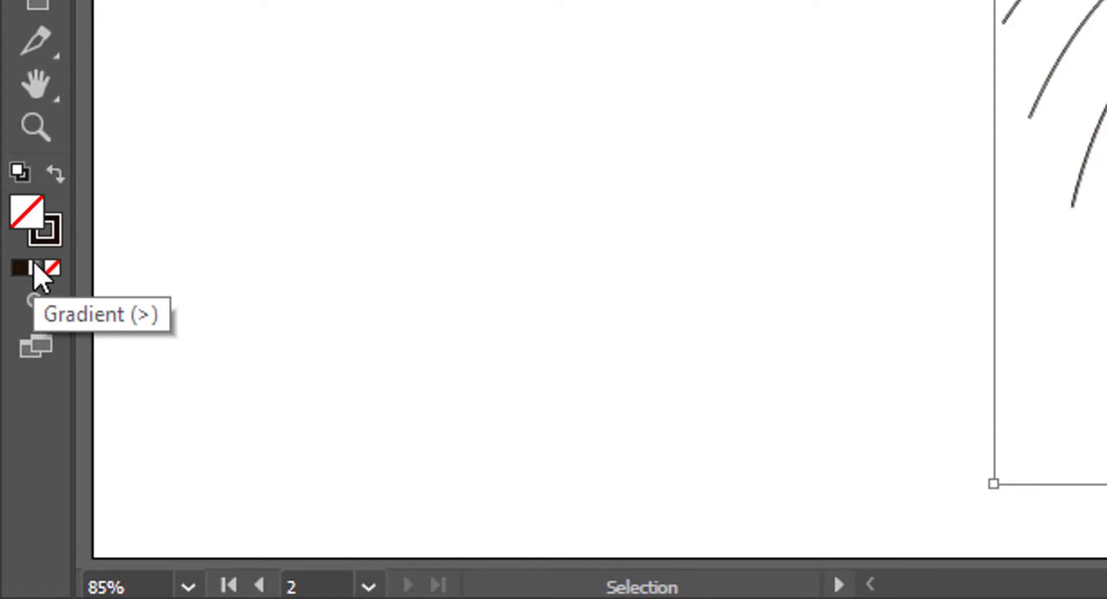
left_click(36, 267)
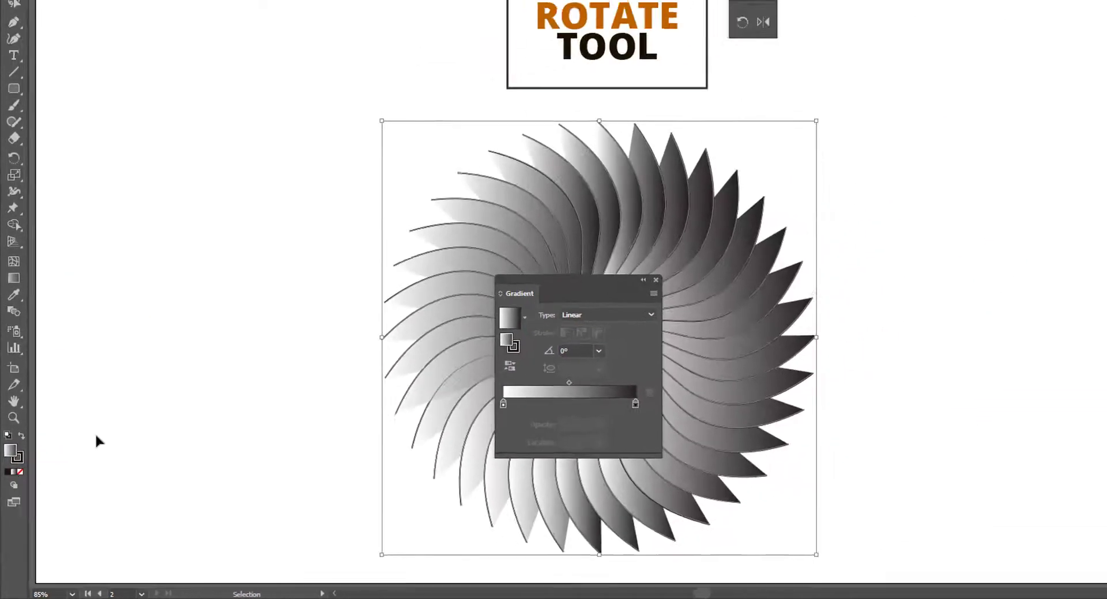
left_click_drag(566, 281, 965, 152)
left_click_drag(871, 196, 880, 125)
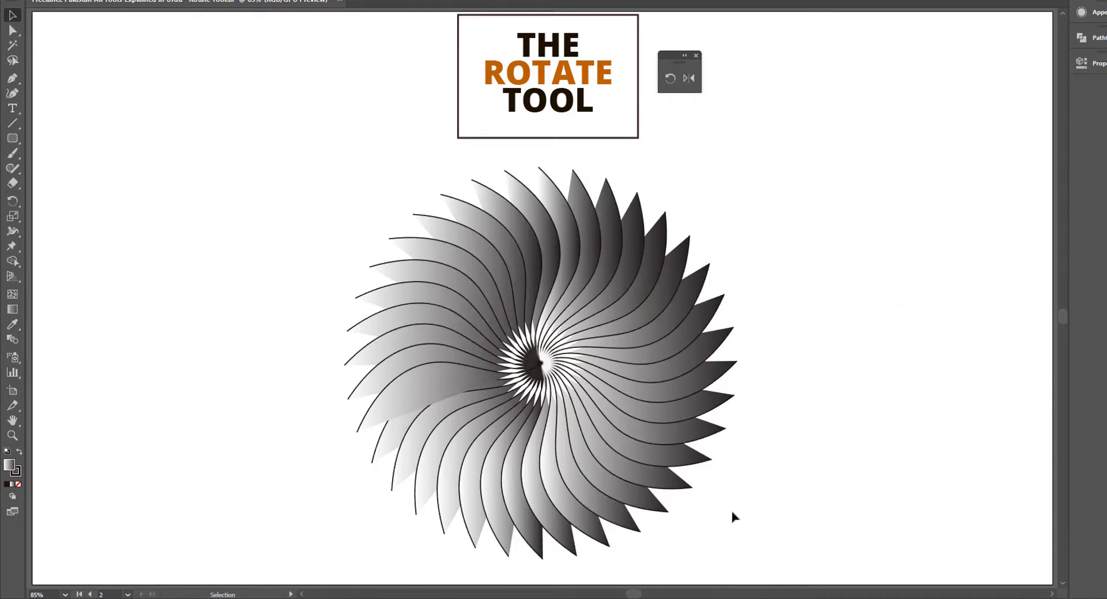
Reselect all the curves and swap their gradient fill with their dark stroke.
scroll(592, 382, "up", 5)
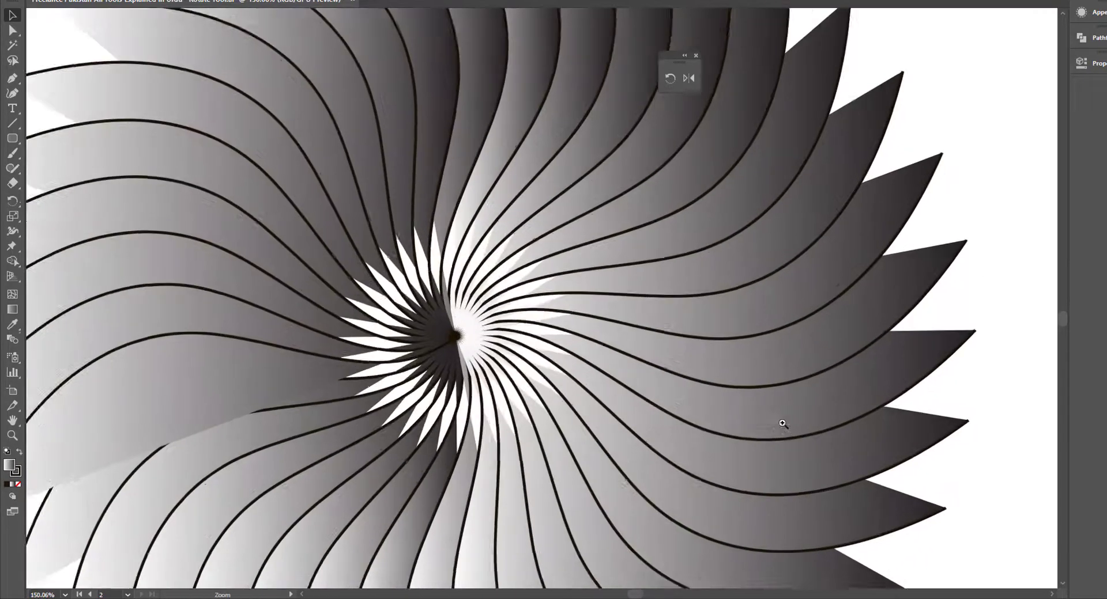
left_click_drag(706, 366, 647, 386)
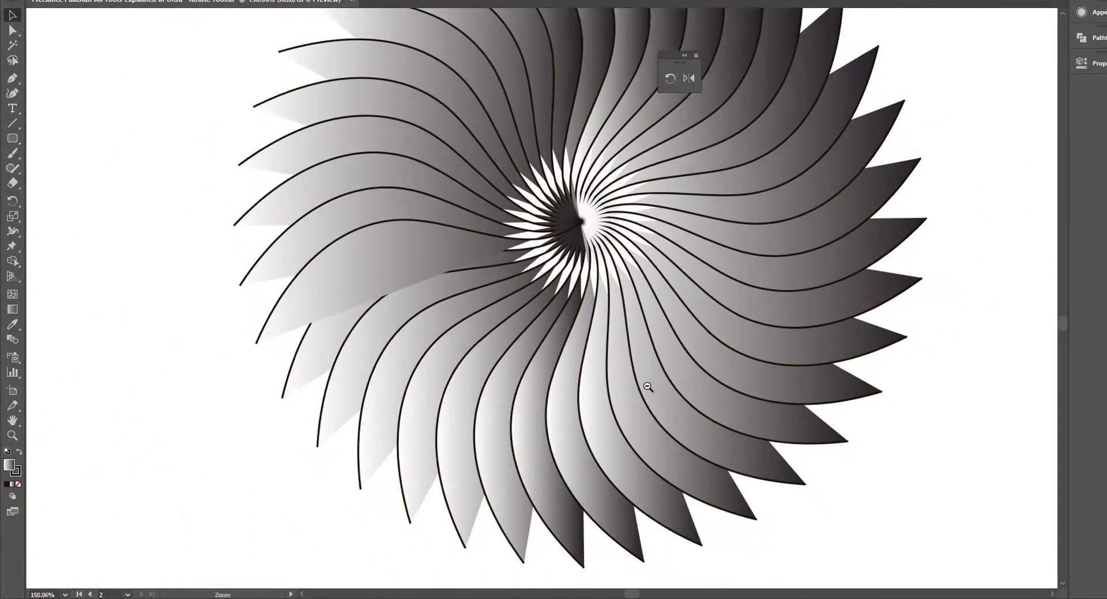
left_click_drag(686, 336, 546, 388)
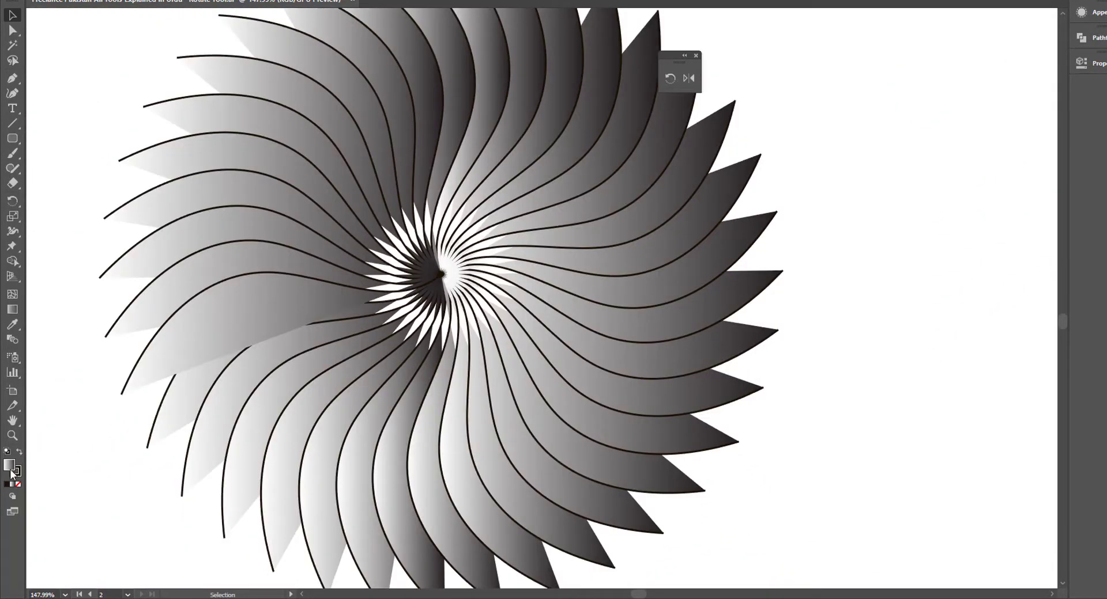
left_click_drag(99, 120, 752, 427)
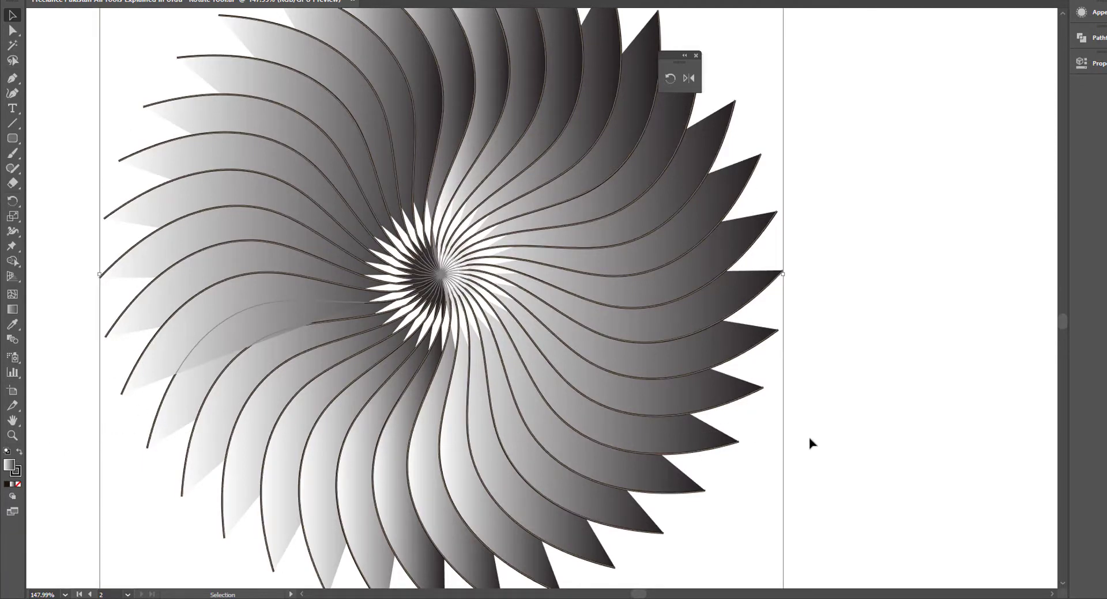
key("shift")
key("shift+x")
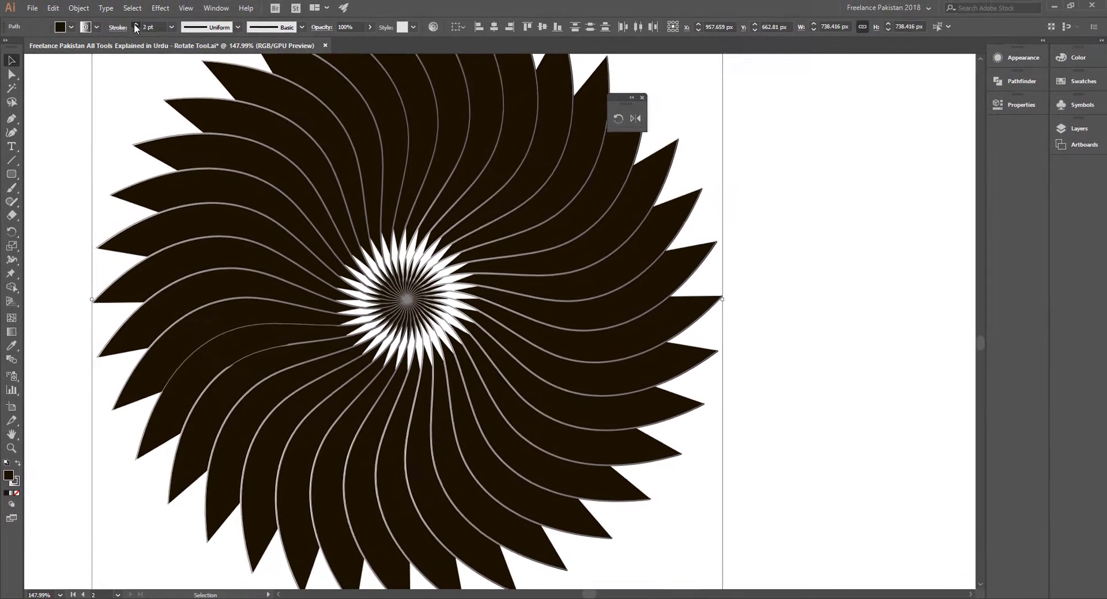
Set the curves' stroke weight to 33 pt with round joins and round caps, and deselect the pattern.
left_click(136, 18)
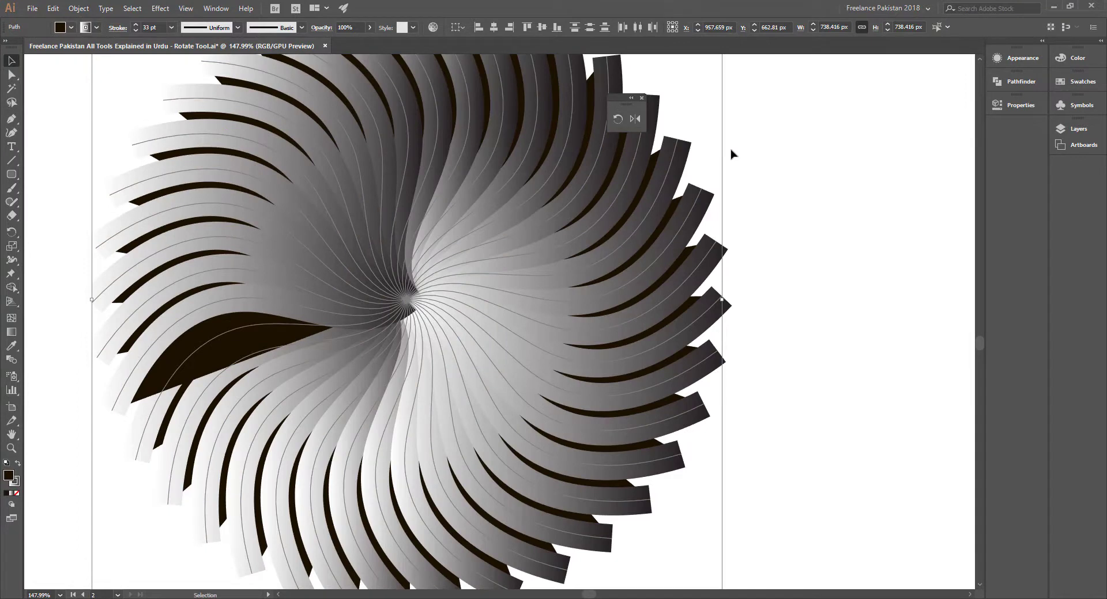
left_click(117, 28)
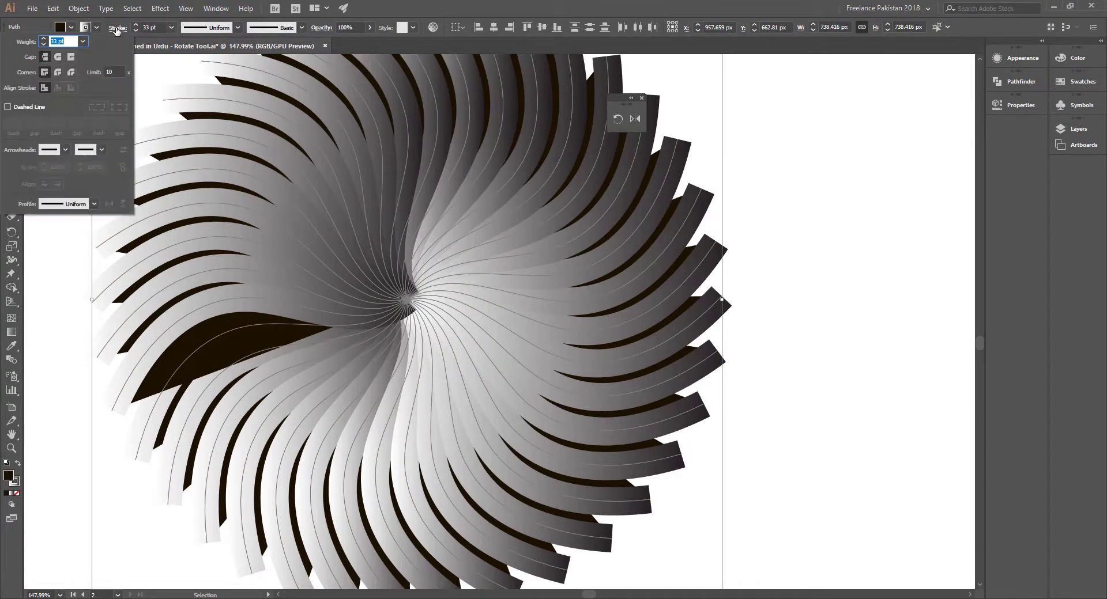
left_click(58, 73)
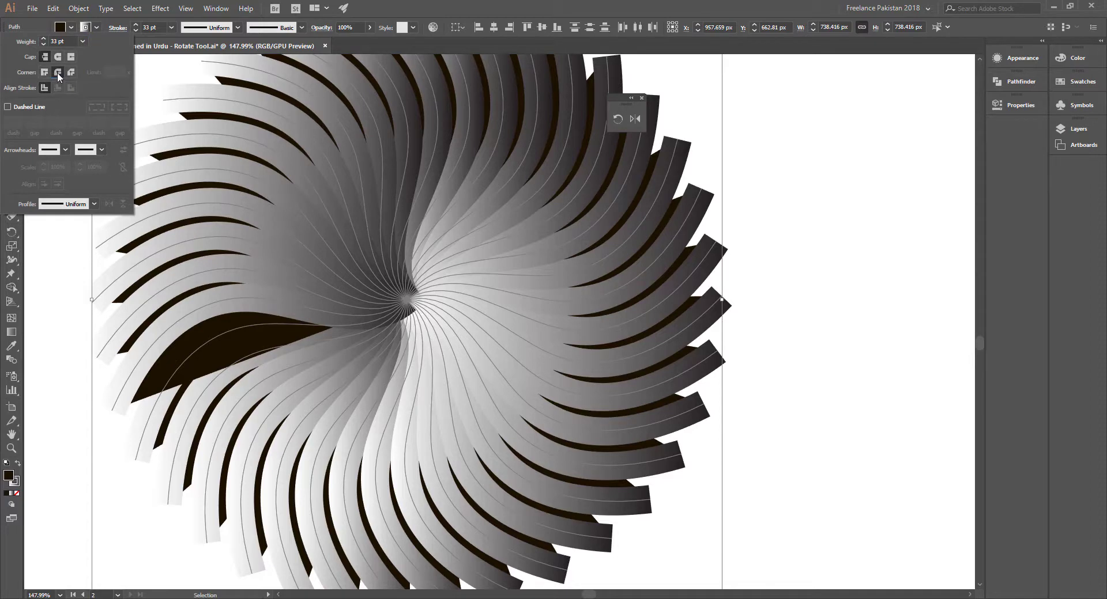
left_click(58, 57)
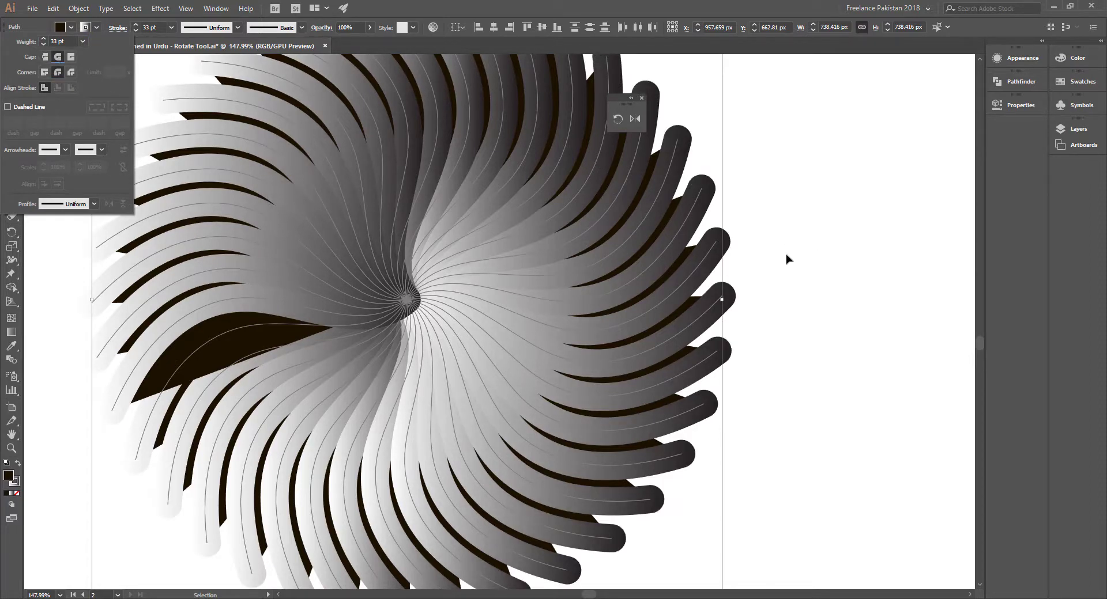
key("Escape")
left_click(808, 249)
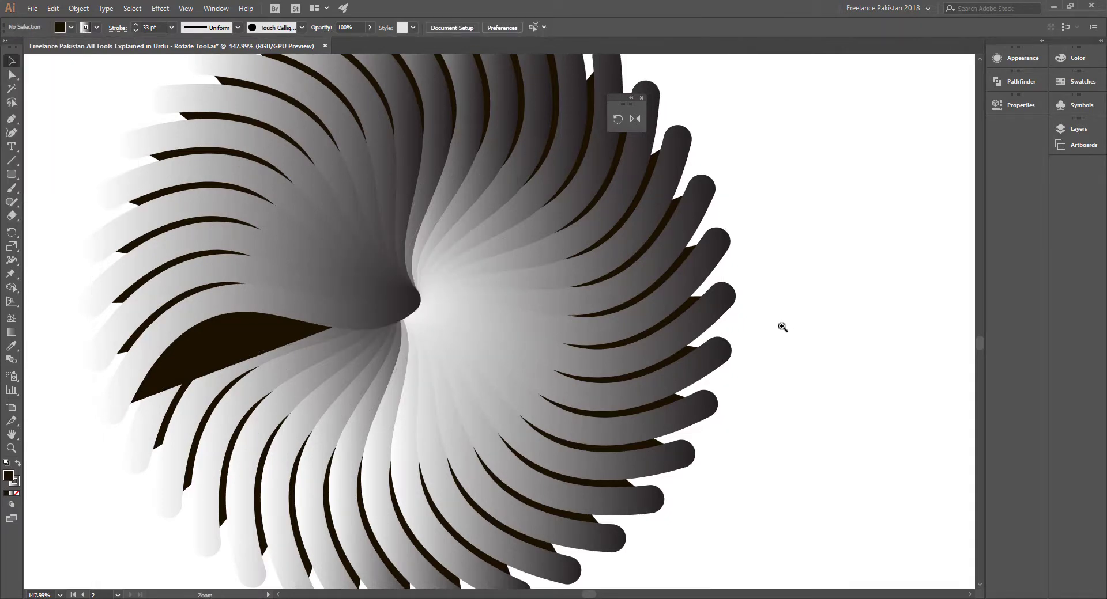
Select the whole radial pattern and swap fill and stroke again, giving dark strokes over a gradient fill.
key("ctrl+0")
left_click_drag(654, 283, 719, 294)
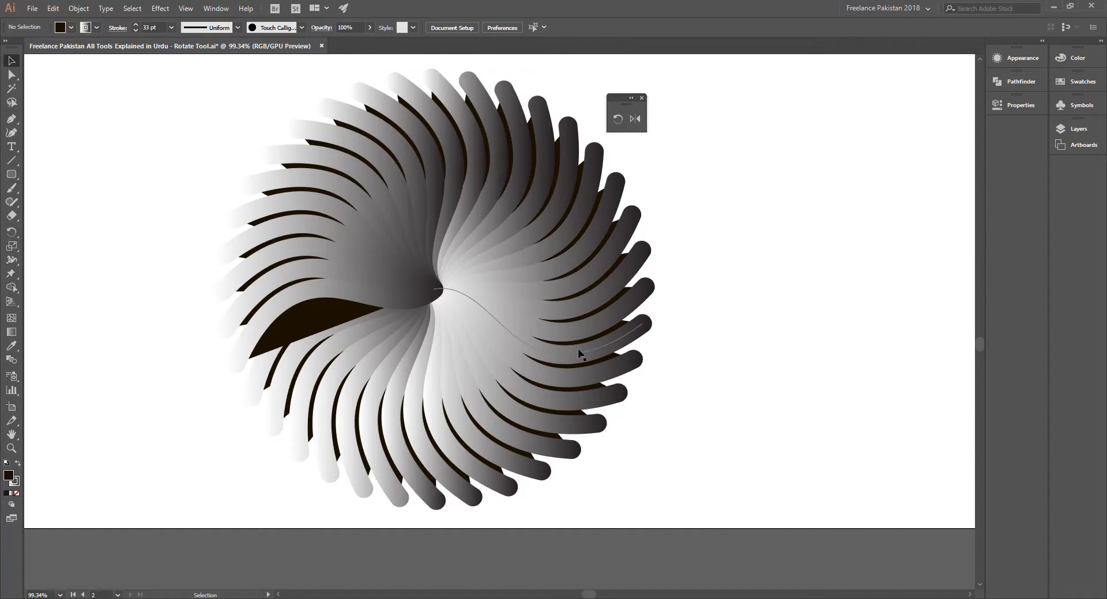
mouse_move(168, 154)
left_mouse_down()
mouse_move(382, 251)
mouse_move(590, 385)
left_mouse_up()
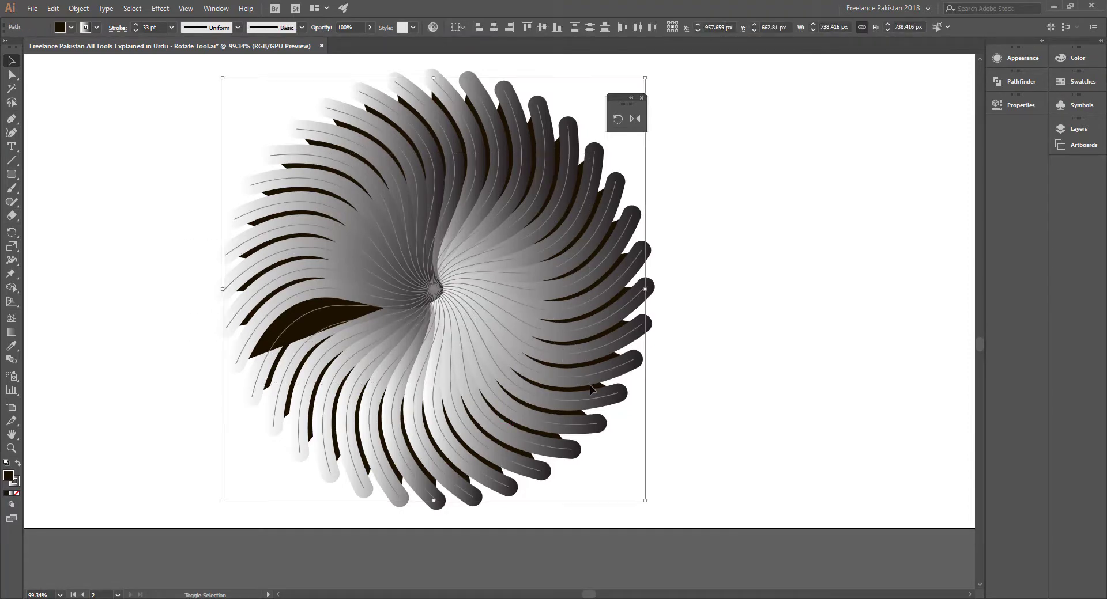
key("shift+x")
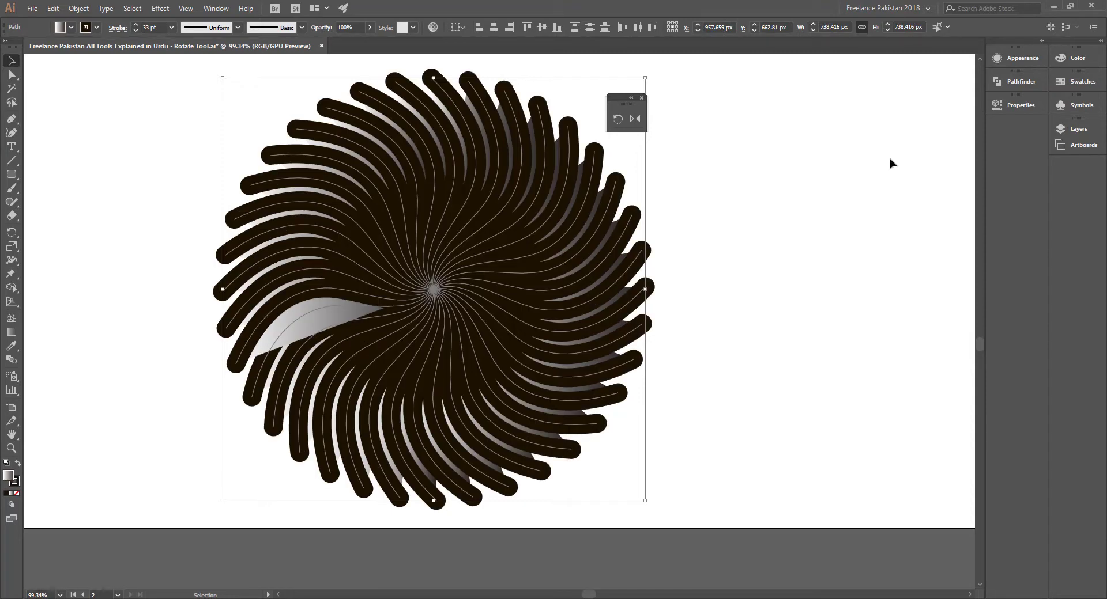
Open the Spectrums gradient swatch library and place it on the empty canvas beside the radial pattern.
left_click(1082, 82)
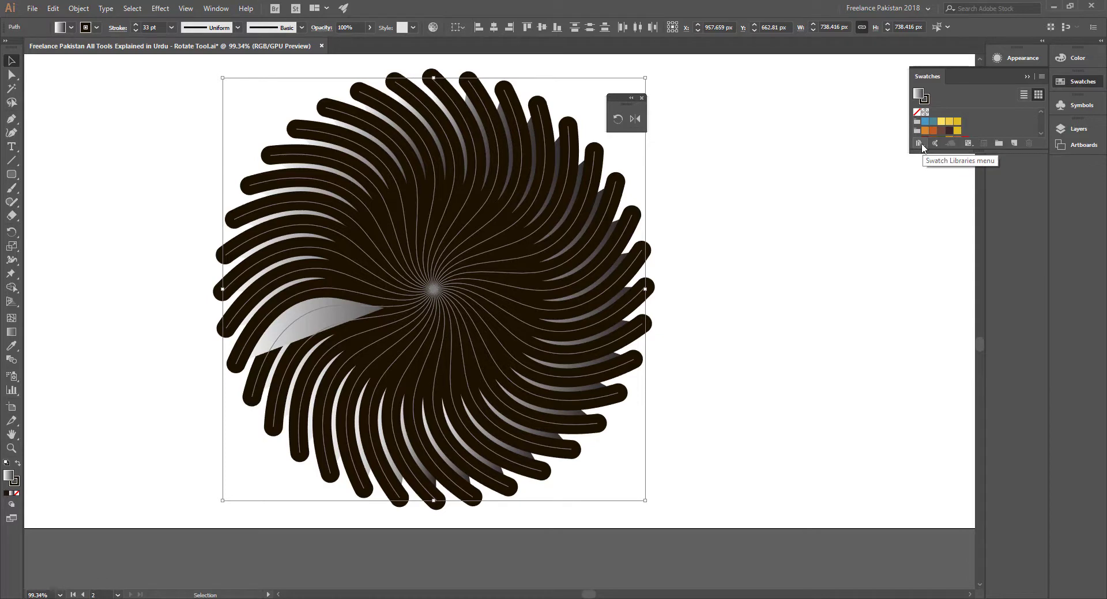
left_click(922, 144)
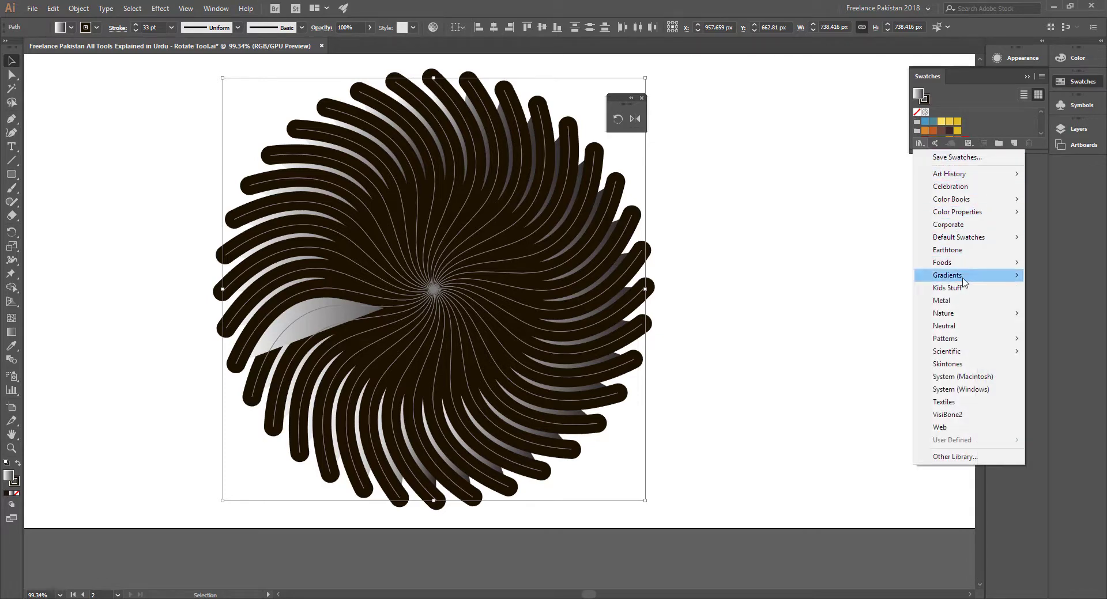
mouse_move(964, 281)
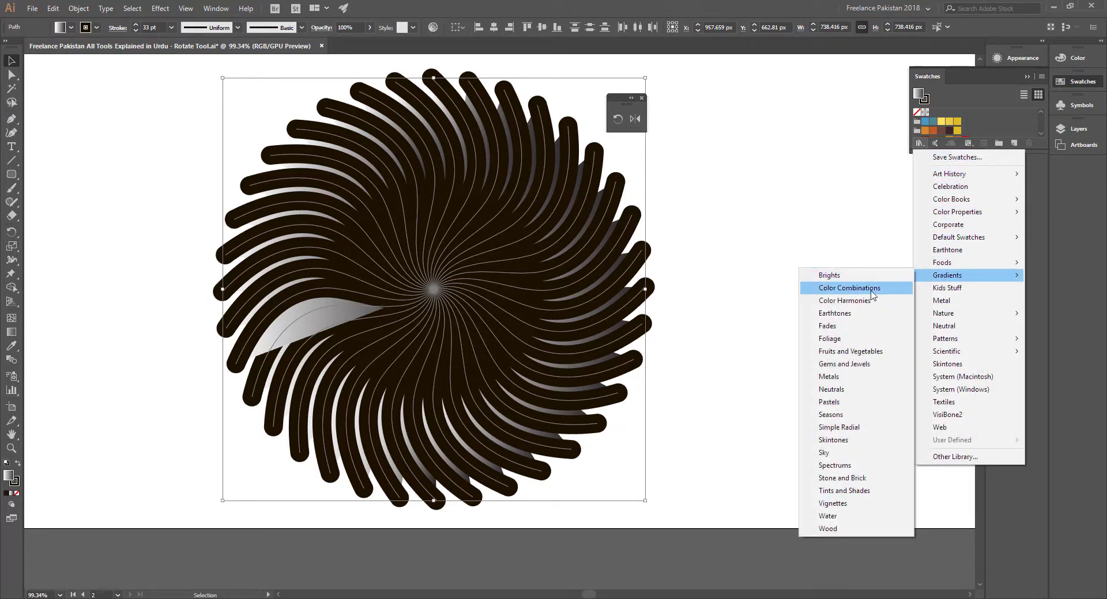
left_click(844, 470)
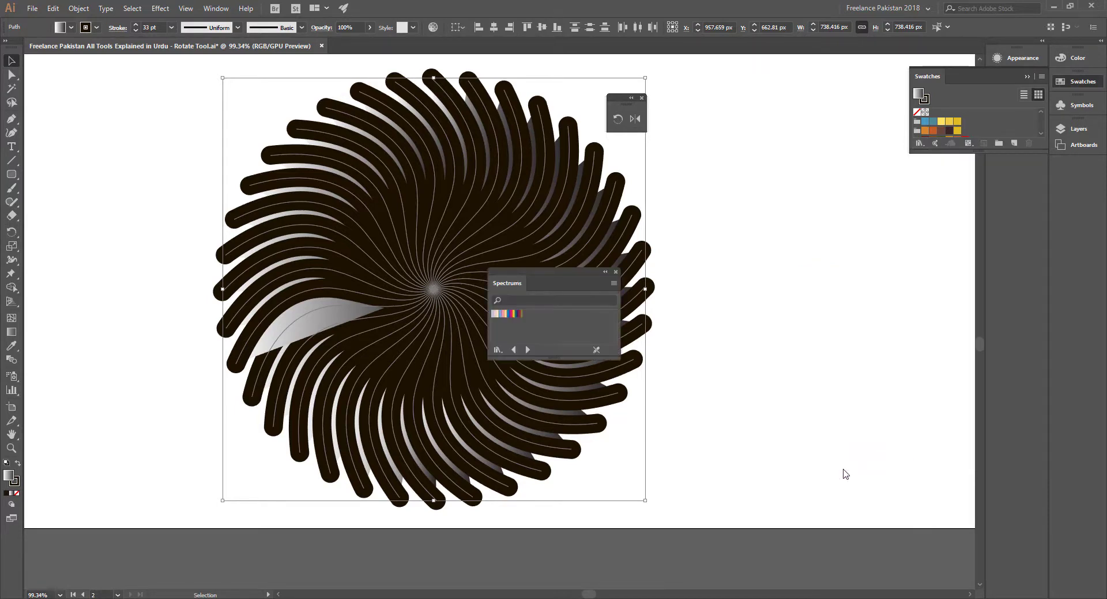
left_click_drag(563, 280, 843, 242)
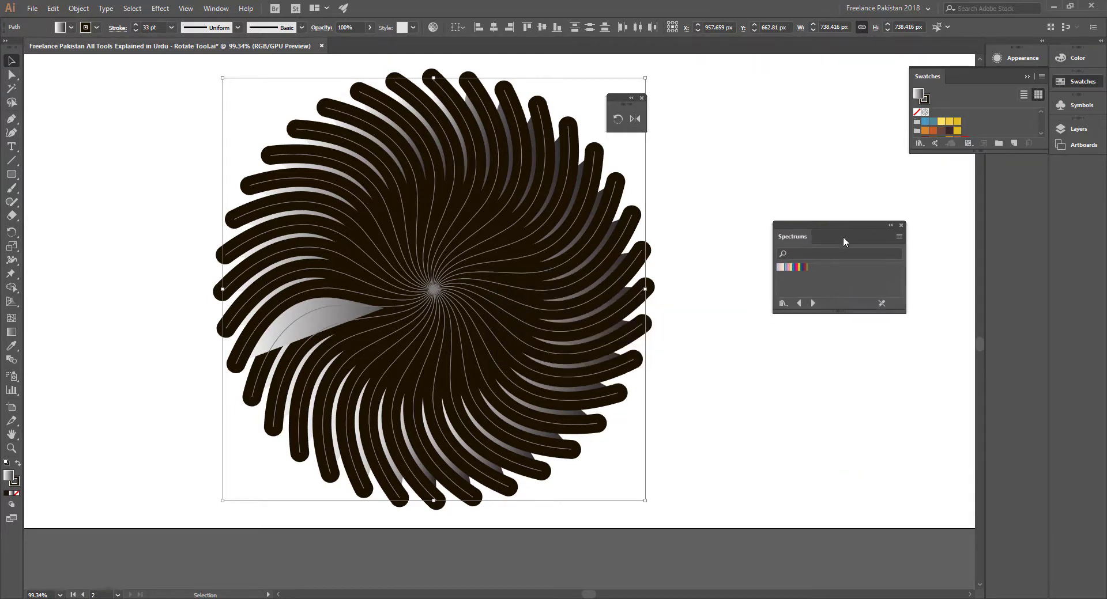
Fill the radial pattern with the bright rainbow spectrum gradient, compare the pastel version, return to the bright one, and close the library.
left_click(797, 267)
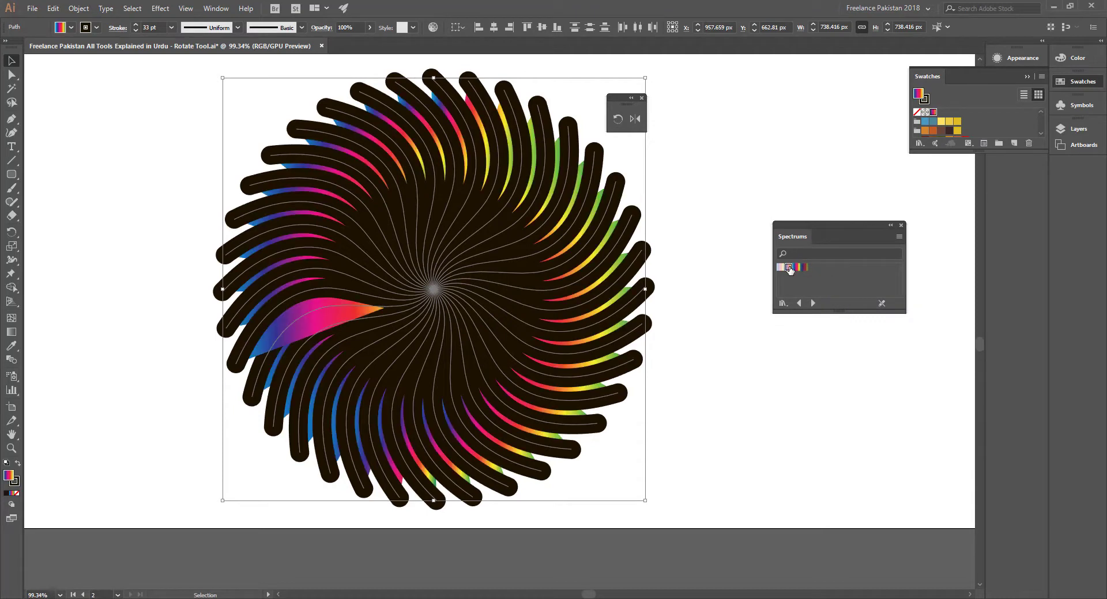
left_click(789, 268)
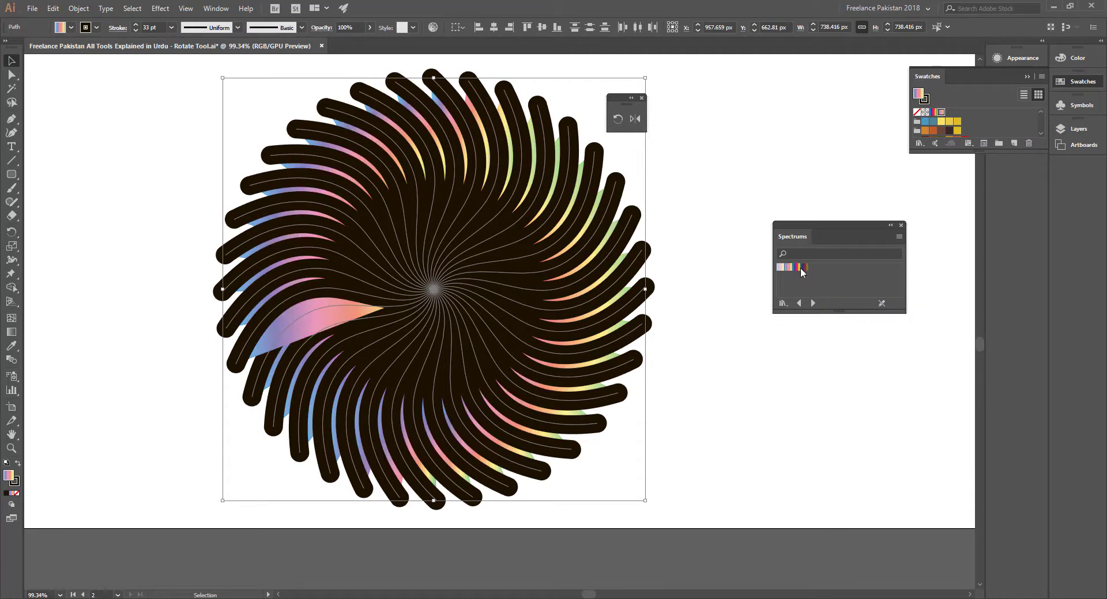
left_click(798, 267)
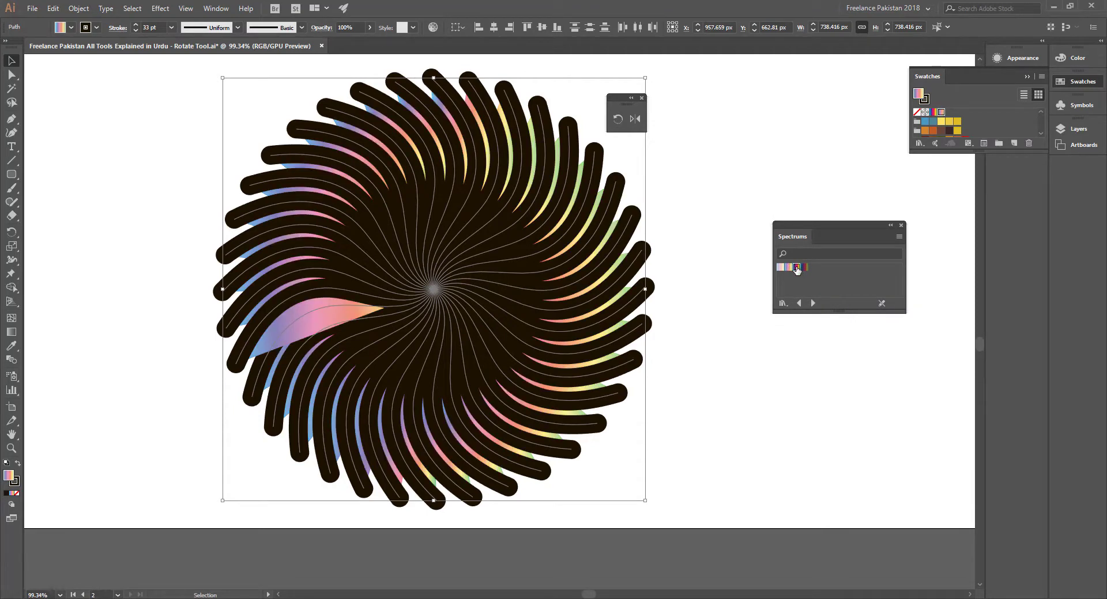
left_click(901, 226)
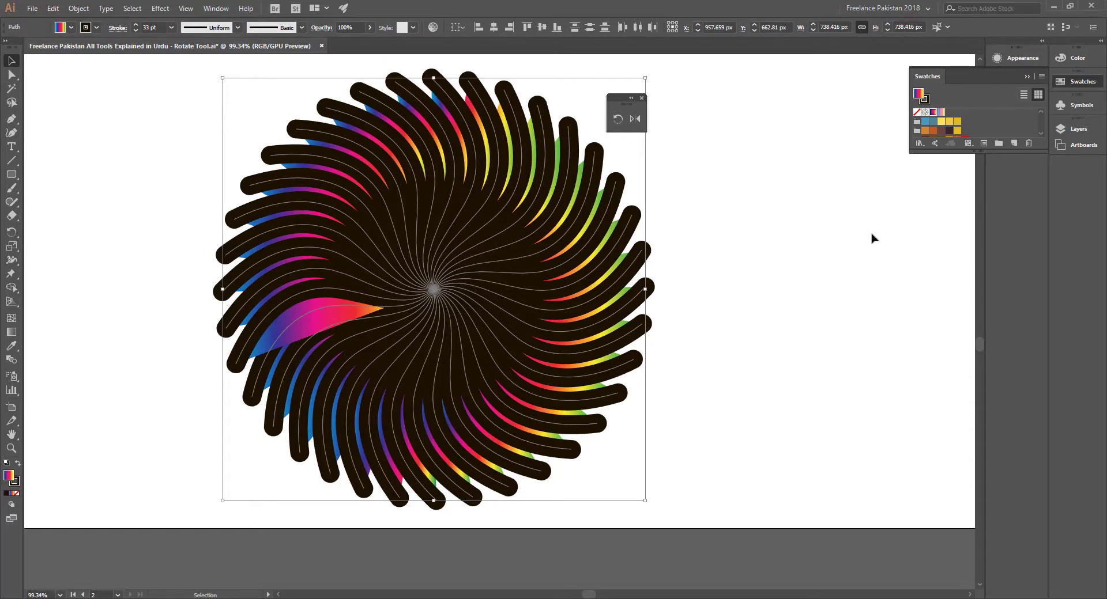
Remove the dark stroke from all the pattern's curves by reducing its weight below 0.5 pt, and deselect the artwork.
left_click(15, 484)
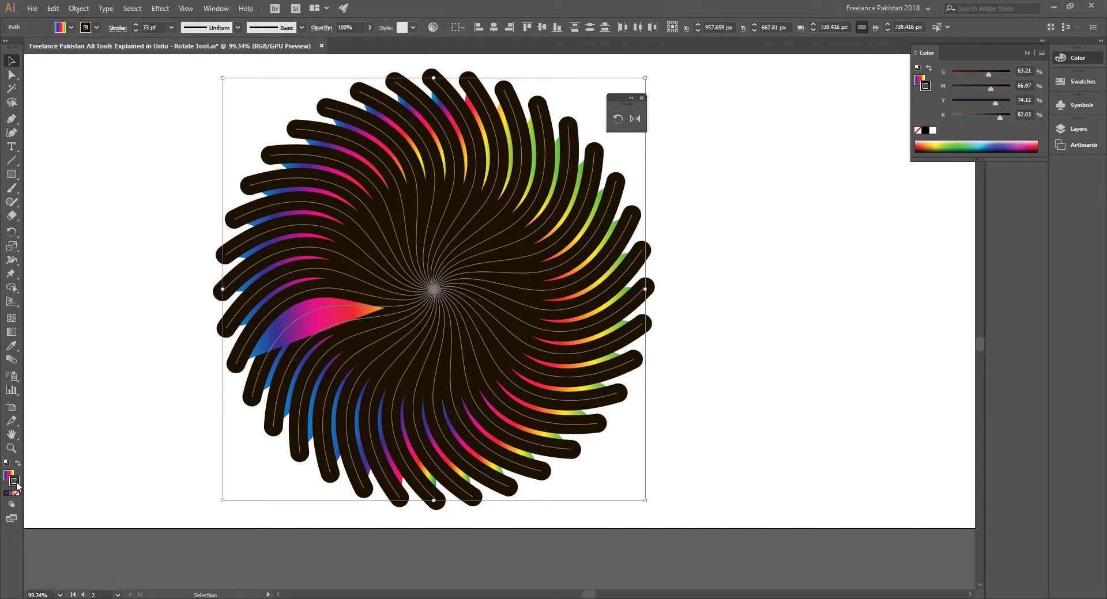
left_click(134, 29)
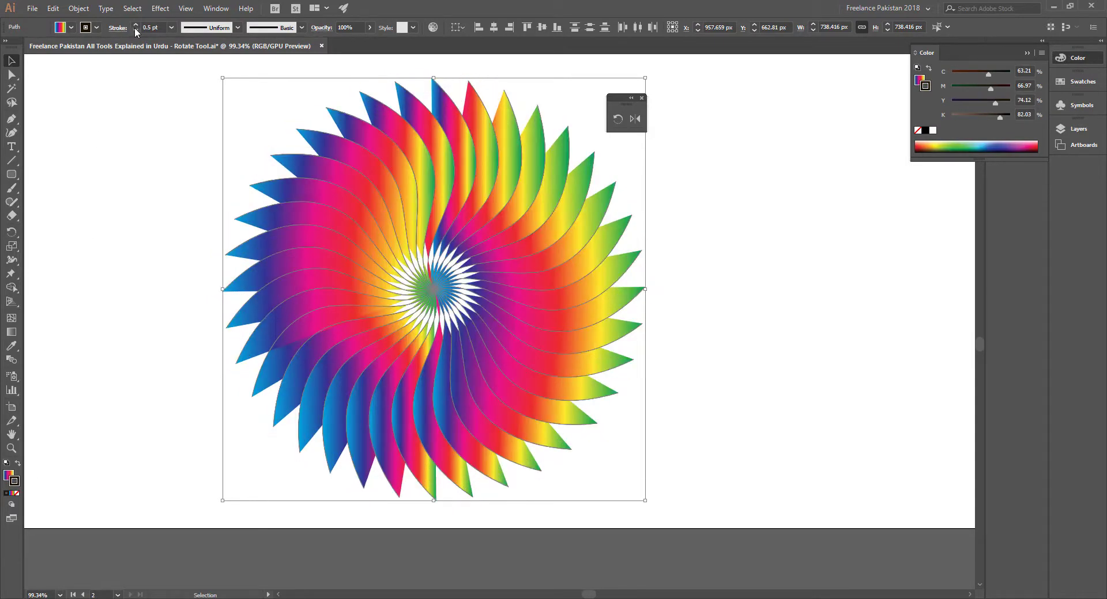
left_click(135, 29)
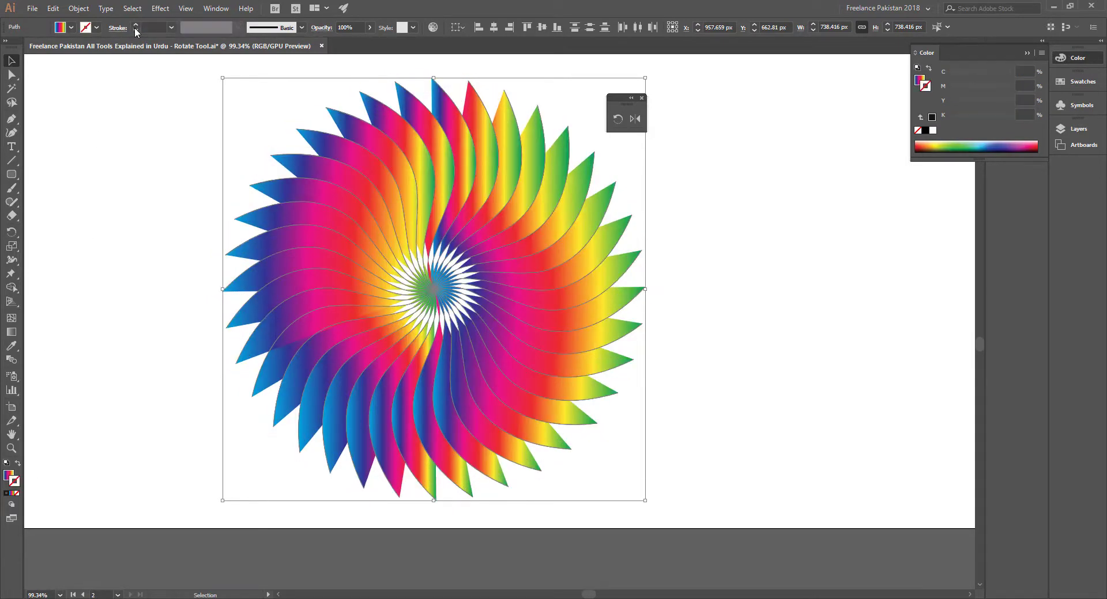
left_click(708, 203)
Select the whole pattern, display the gradient annotators of its petals with the Gradient tool, and deselect it with the Selection tool.
left_click_drag(534, 271, 581, 303)
key("ctrl+0")
key("ctrl+a")
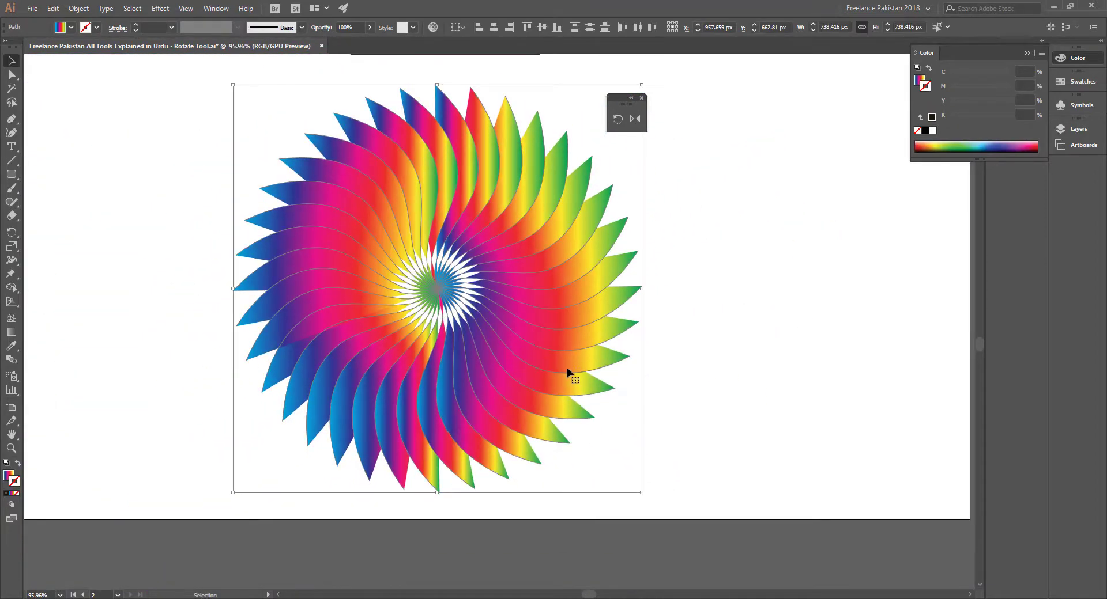
key("g")
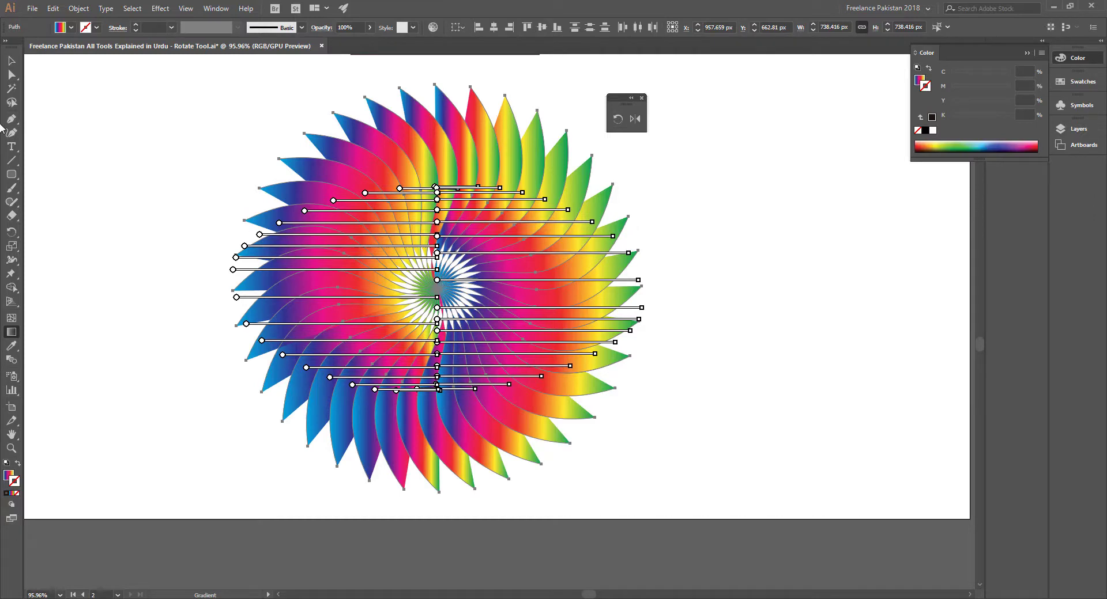
left_click(11, 60)
left_click(132, 234)
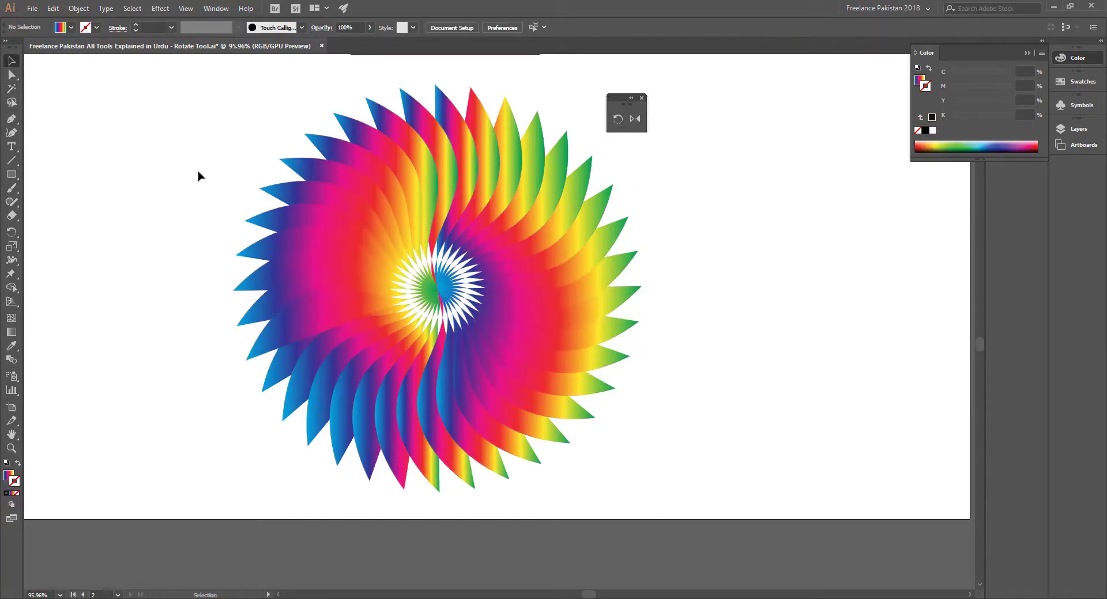
Expand the fills of the whole radial pattern with gradients specified as 255 objects, and deselect it.
left_click_drag(192, 141, 611, 432)
left_click(80, 8)
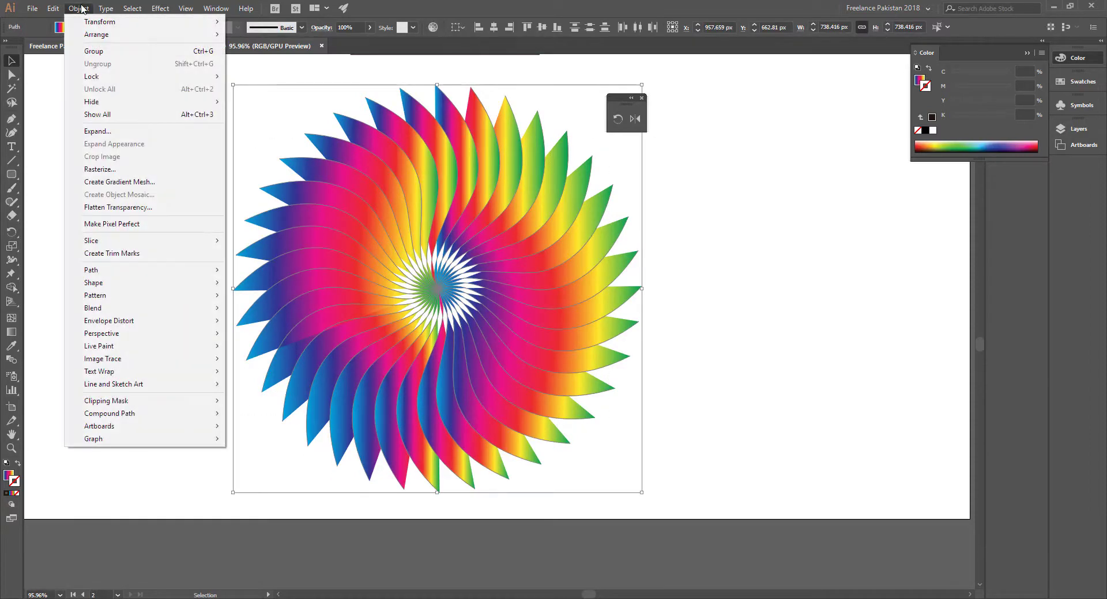
left_click(96, 131)
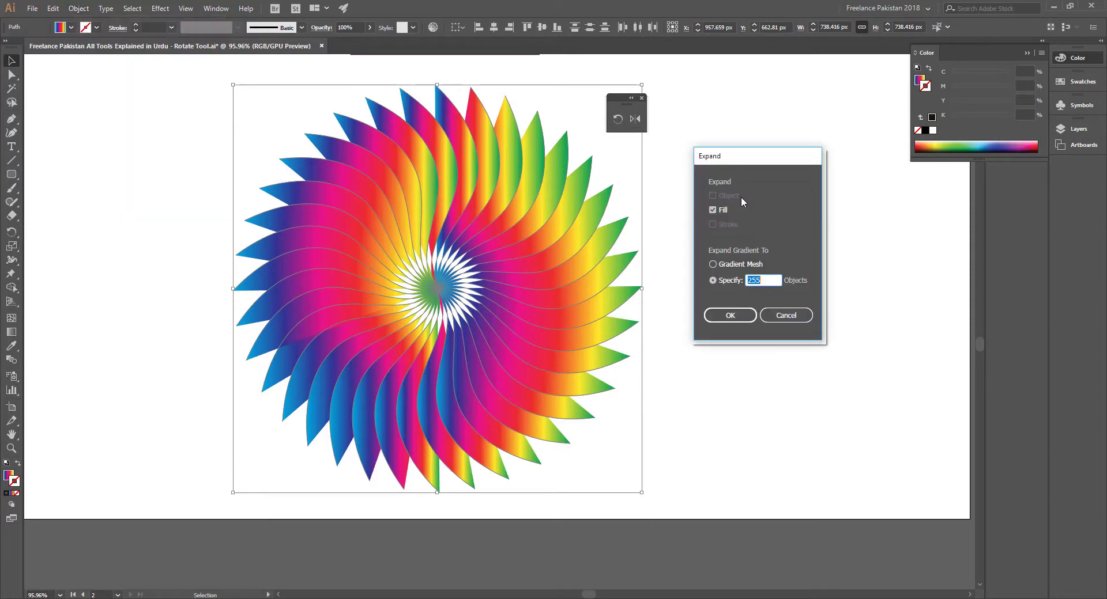
left_click(730, 315)
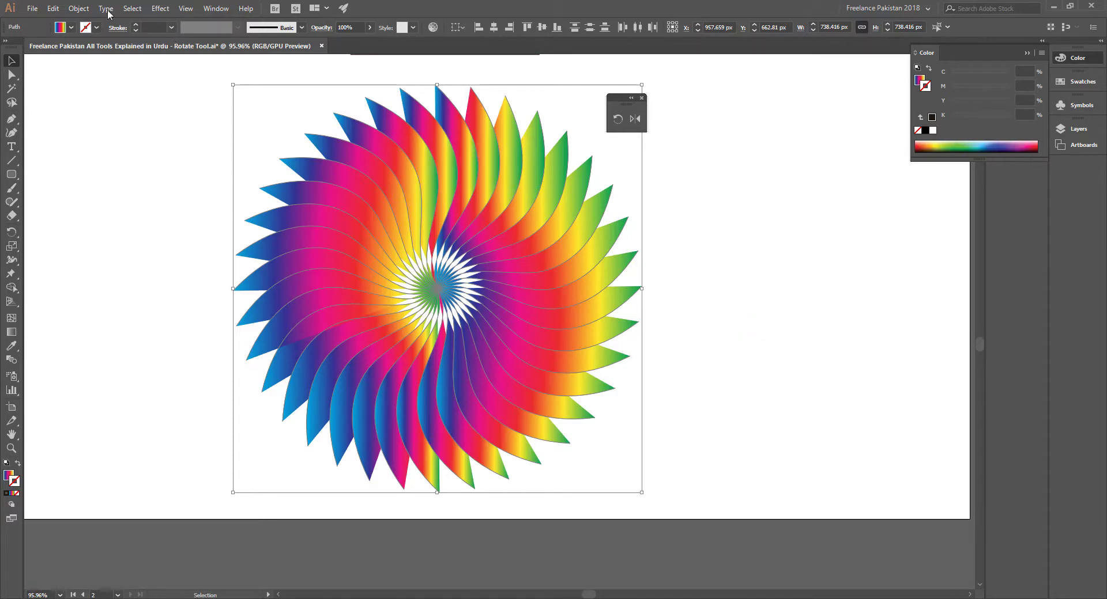
left_click(78, 9)
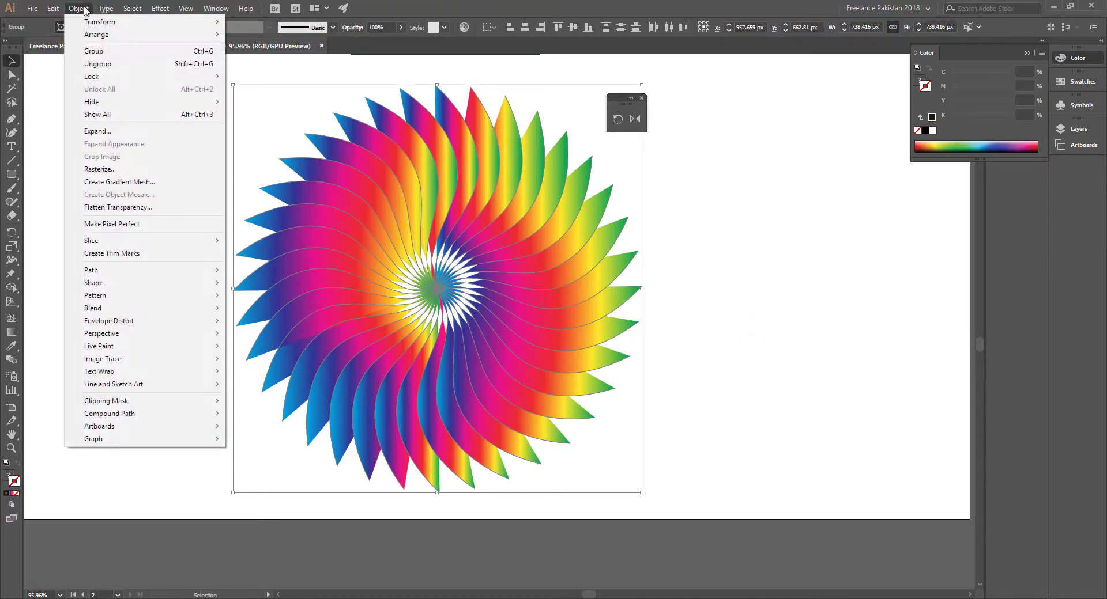
left_click(121, 131)
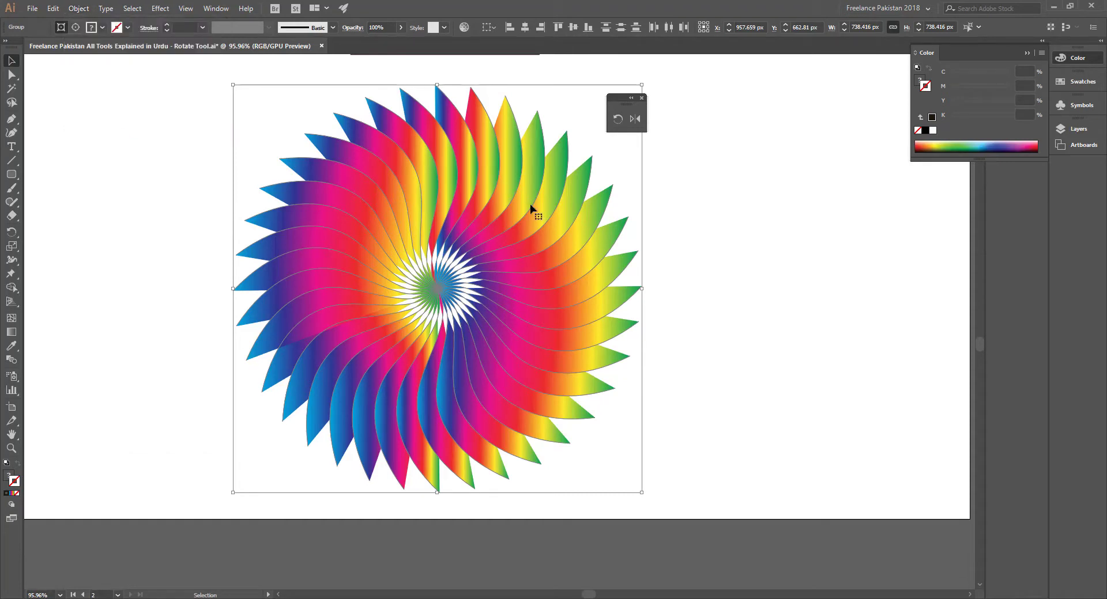
left_click(707, 249)
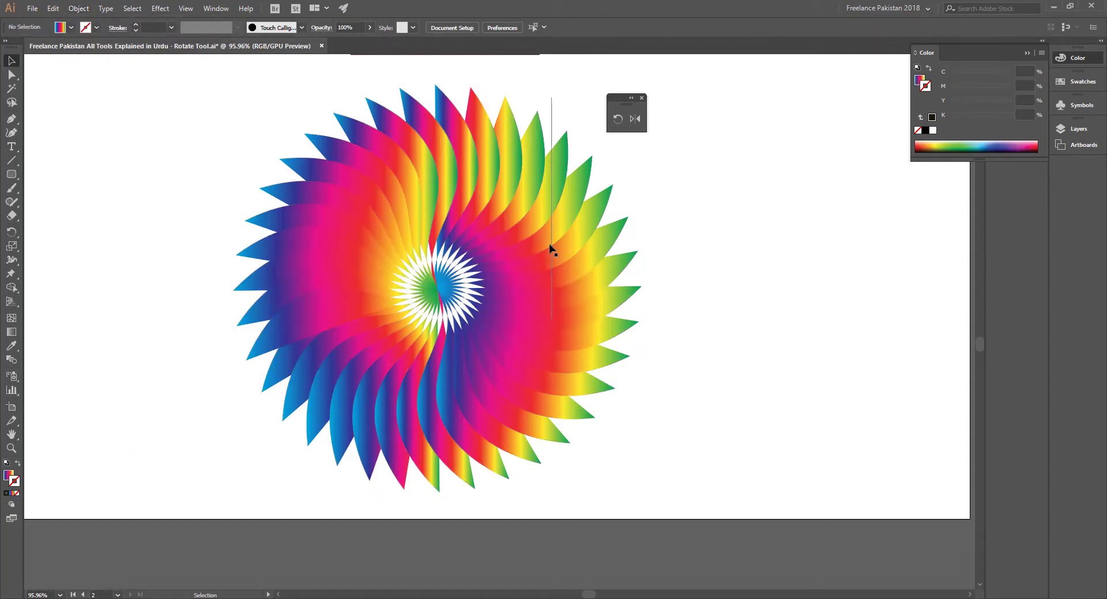
Move several individual petals out of the radial pattern, most to its right side and one to its left.
left_click(549, 244)
left_click_drag(562, 234, 782, 244)
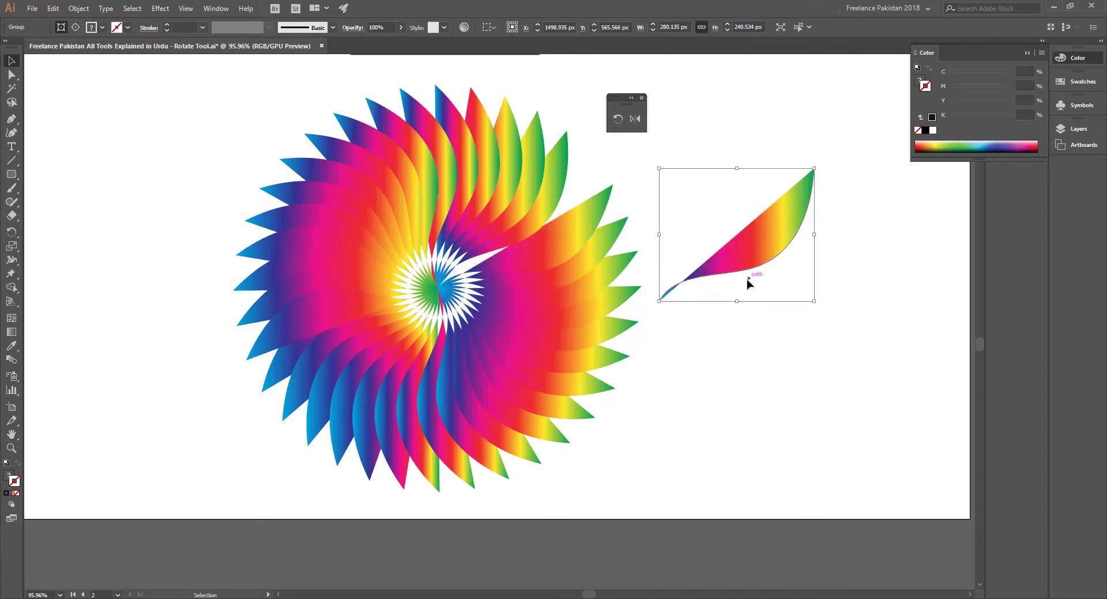
left_click_drag(632, 294, 802, 409)
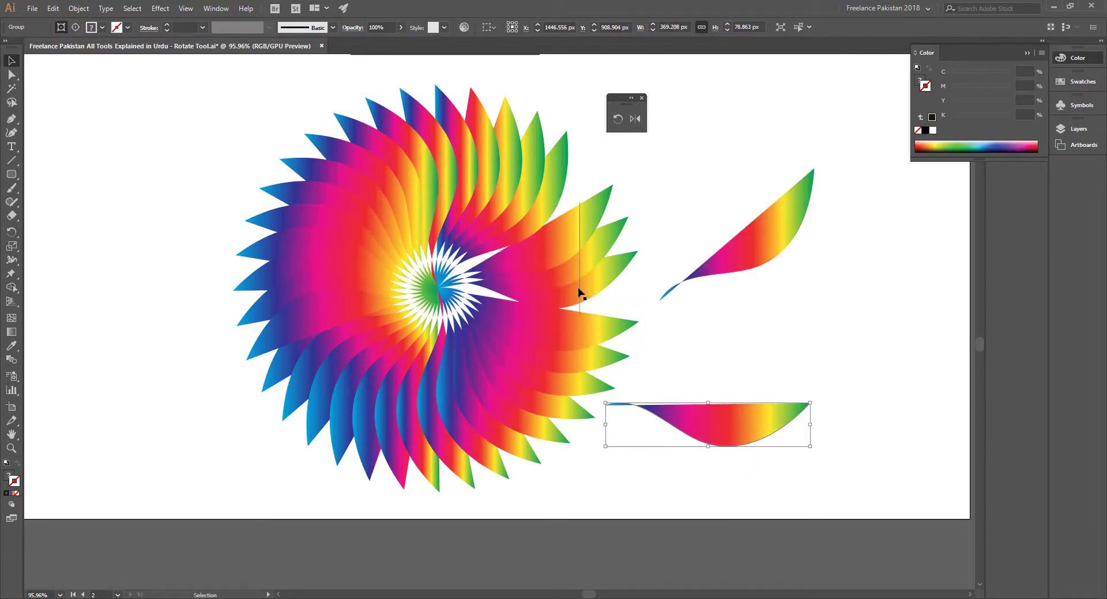
left_click_drag(578, 294, 629, 128)
left_click_drag(561, 175, 649, 231)
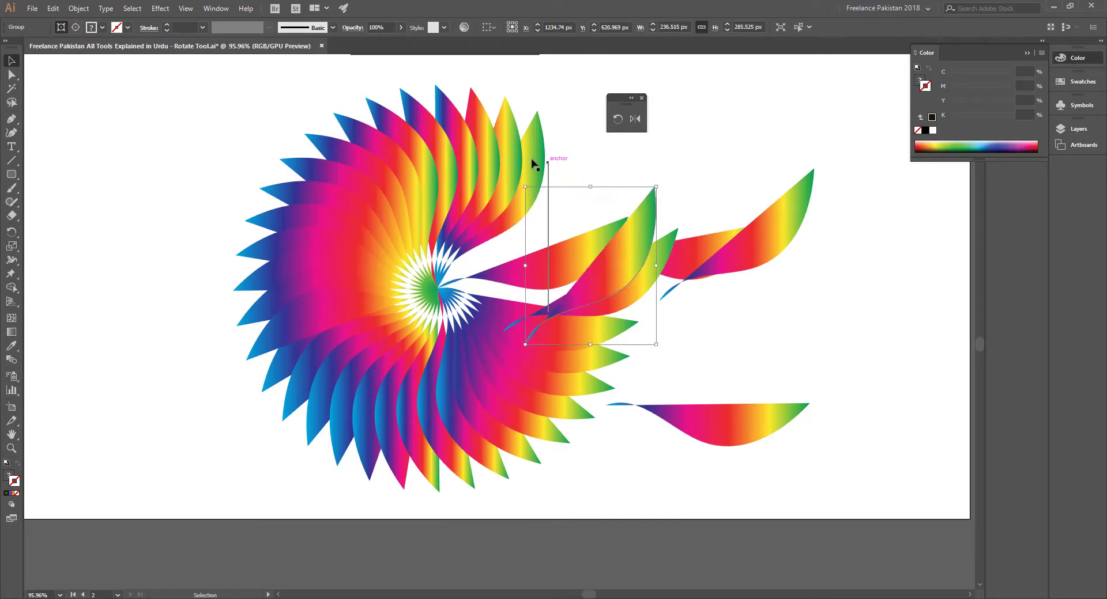
left_click_drag(532, 163, 161, 210)
Fill the separated petal left of the pattern with light green (C 56.86, M 0, Y 58.43, K 0) and shift it slightly toward the pattern.
left_click(757, 151)
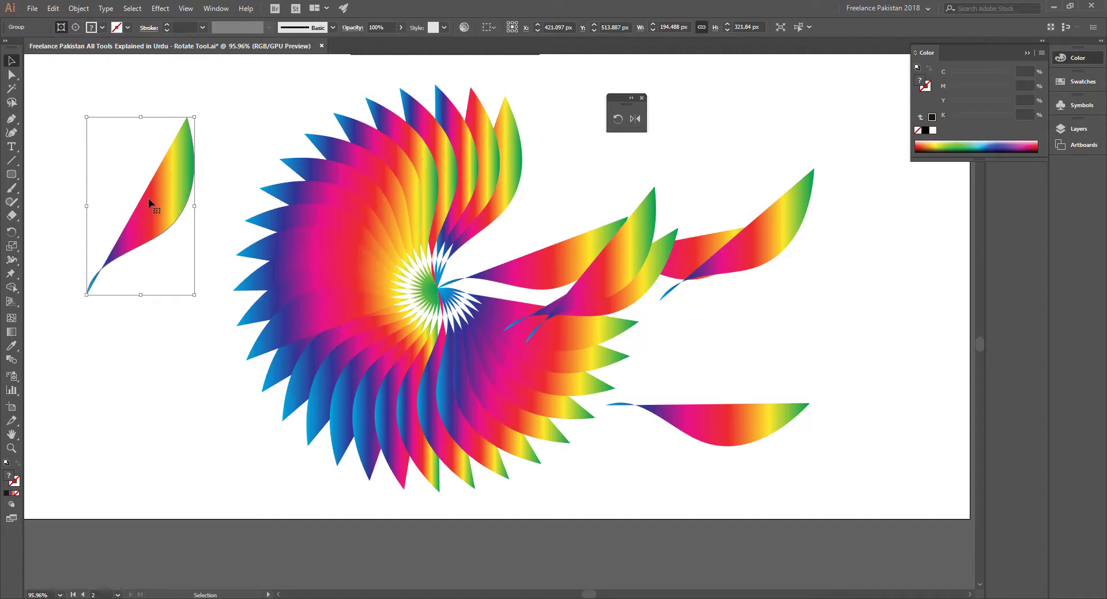
left_click(967, 144)
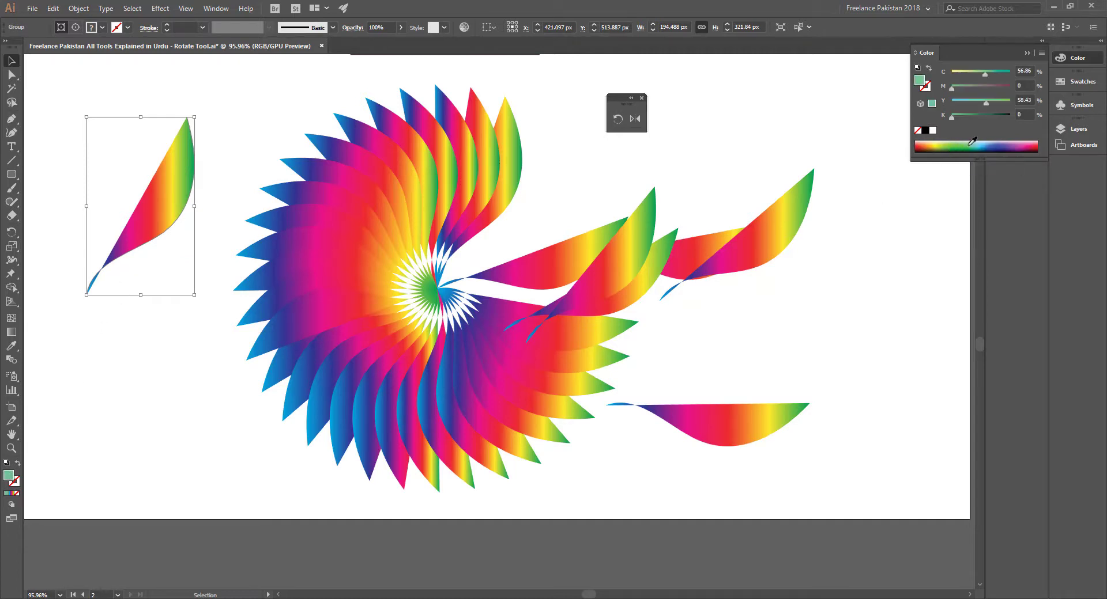
left_click(266, 123)
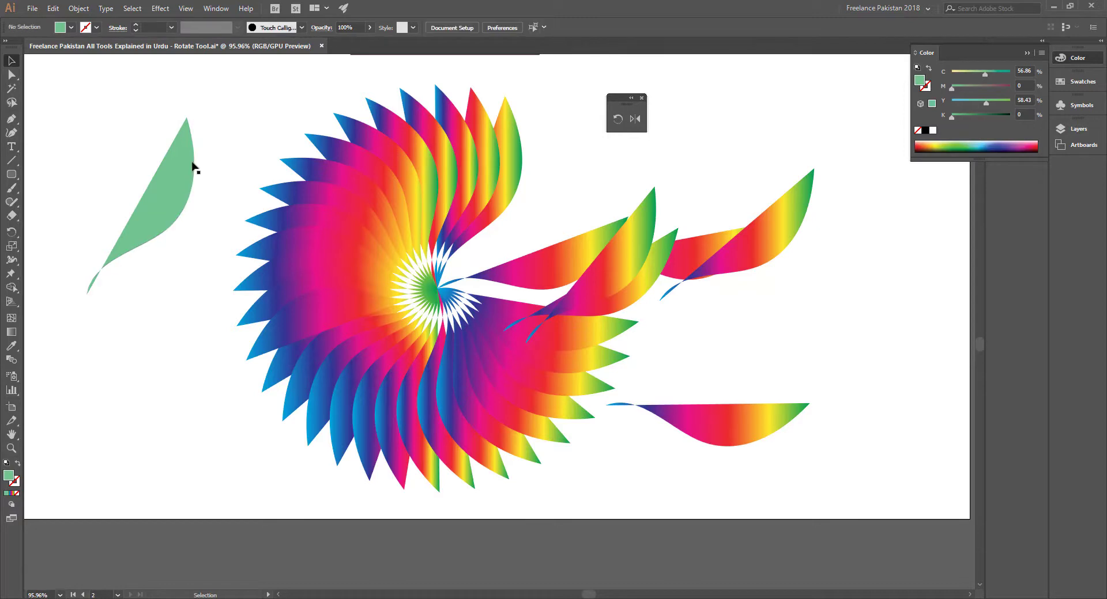
left_click_drag(181, 172, 211, 188)
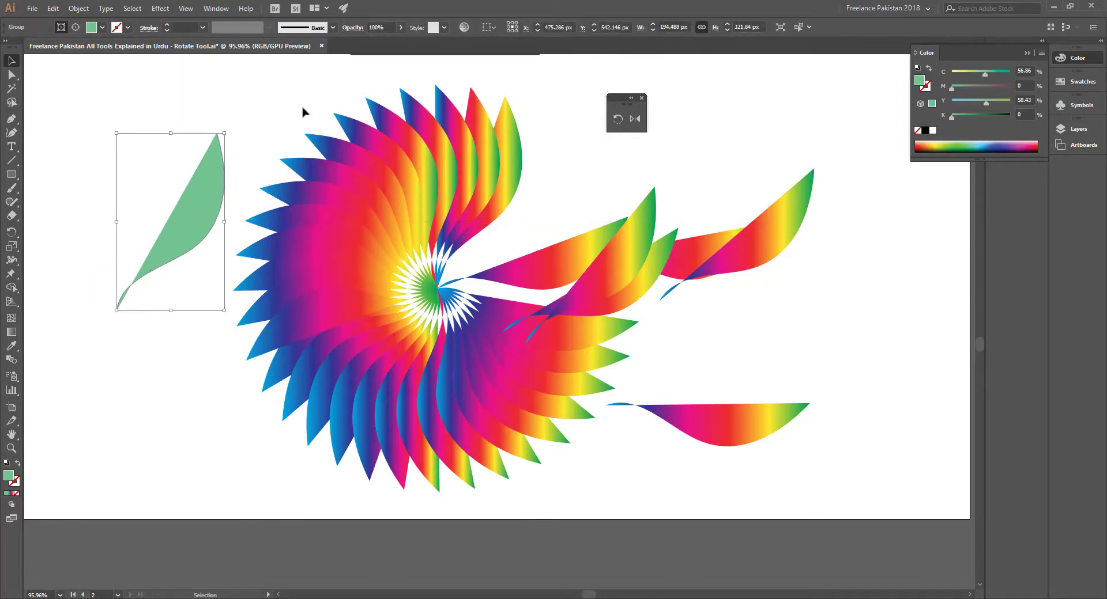
Undo the petal recolouring, the petal moves and the fill expansion.
key("ctrl+z")
key("ctrl+z")
key("ctrl+z")
key("ctrl+z")
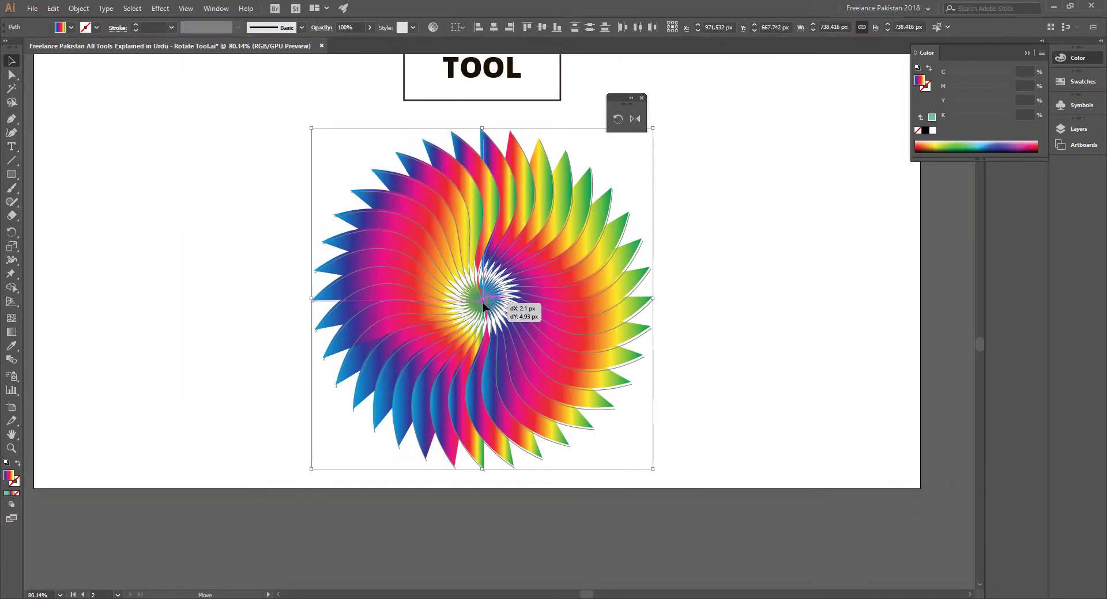
Move the whole rainbow pattern to the left half of the artboard and deselect it.
left_click_drag(478, 301, 261, 268)
left_click_drag(260, 270, 261, 270)
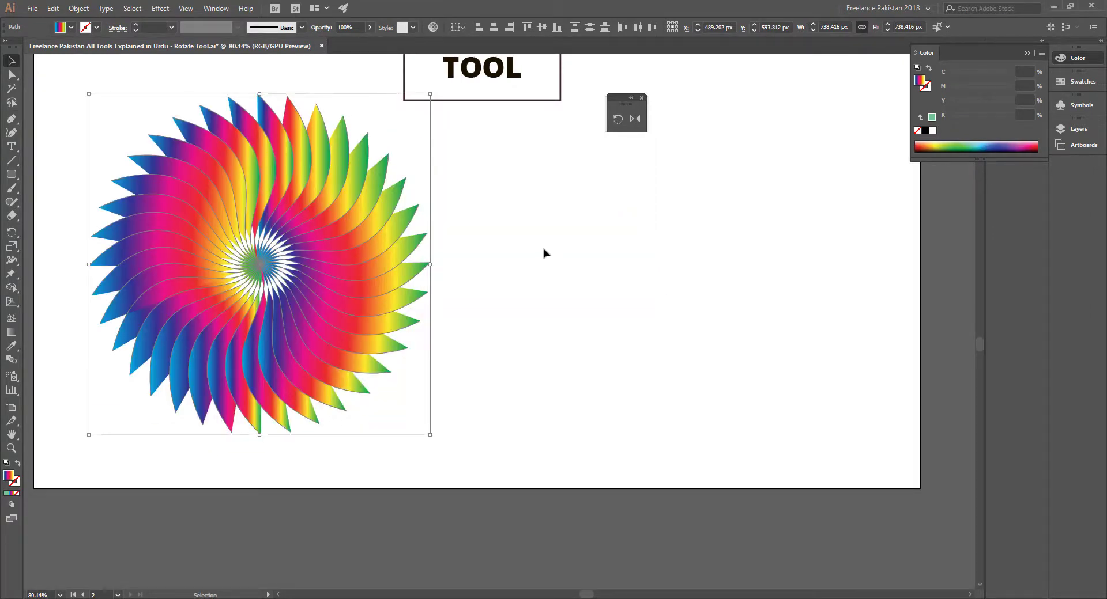
left_click(543, 254)
Draw a closed leaf shape about 203 × 186 px right of the pattern with the Pen tool and fill it green (C 86.67, M 21.57, Y 81.96, K 6.67).
key("p")
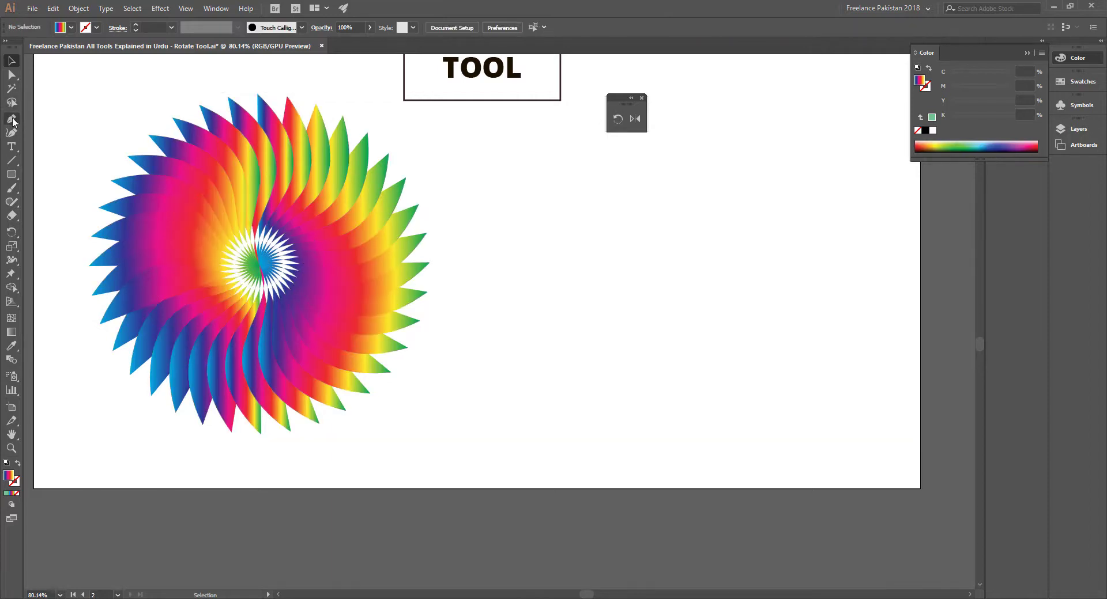
left_click(558, 283)
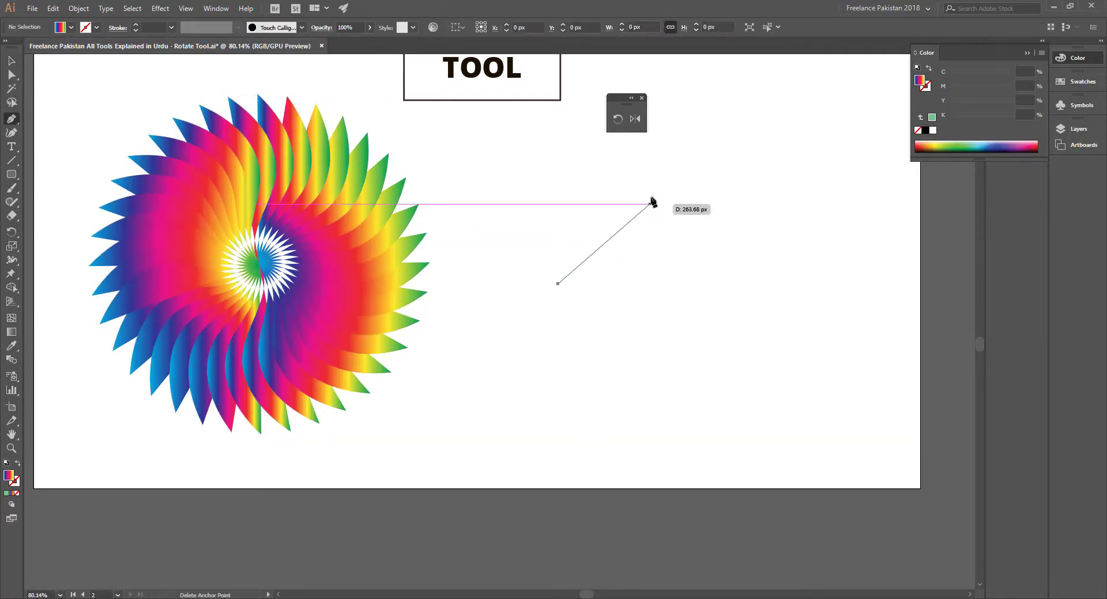
left_click_drag(652, 198, 632, 259)
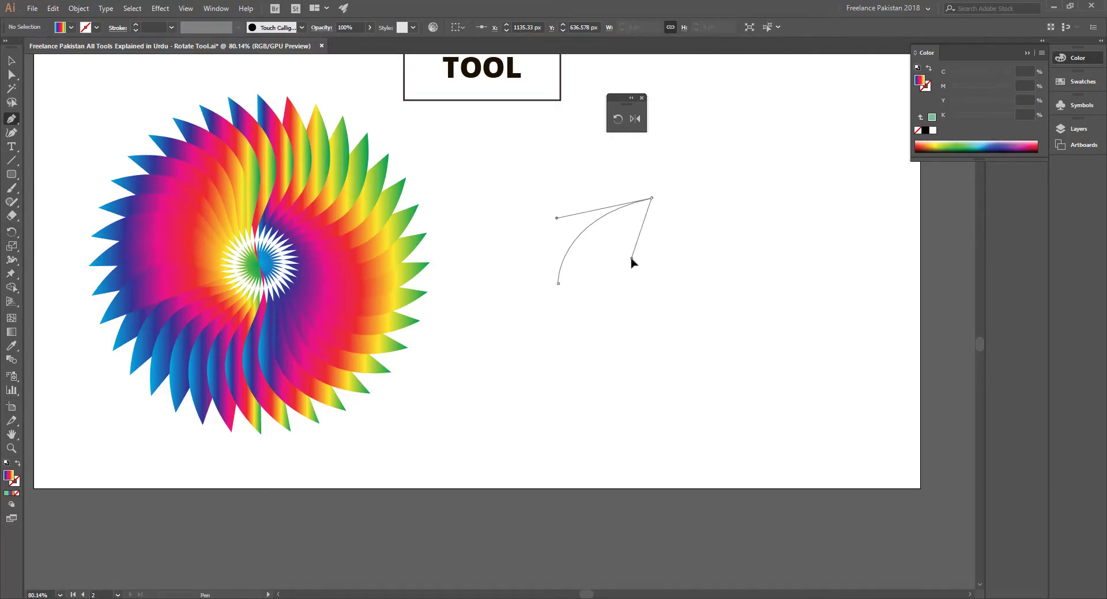
left_click(558, 283)
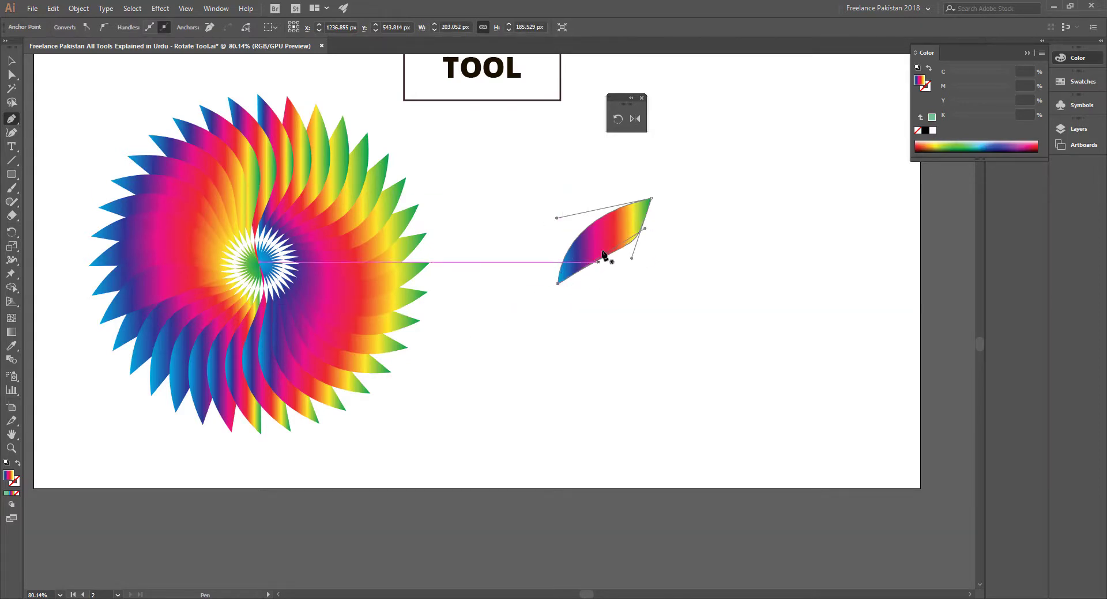
left_click(973, 144)
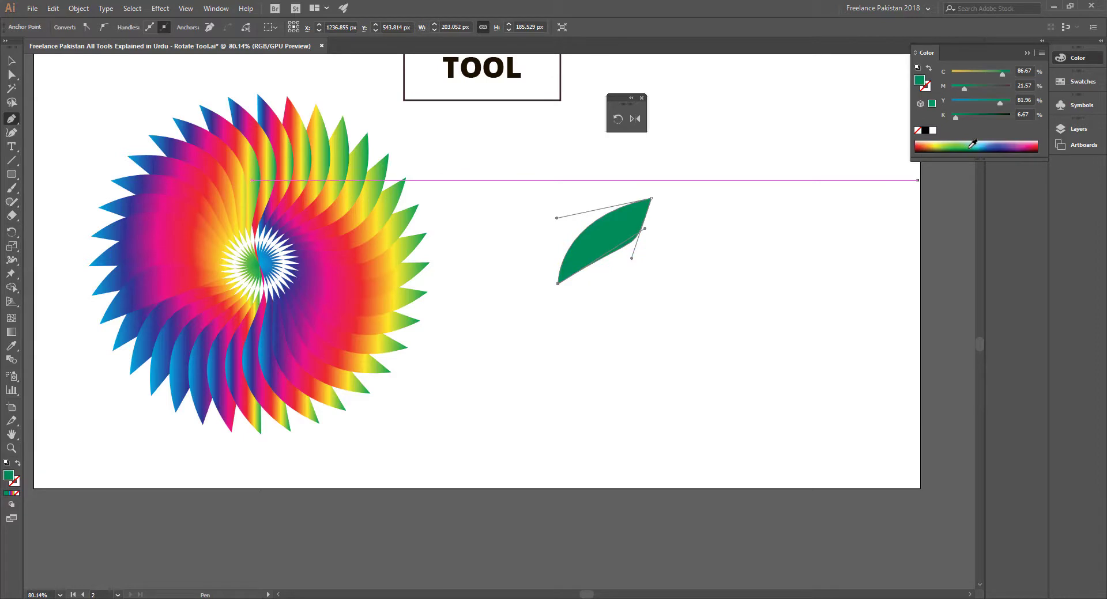
Move the green leaf slightly up and right, then create a copy rotated 45° about its lower-left tip.
left_click(12, 60)
left_click_drag(630, 247, 652, 205)
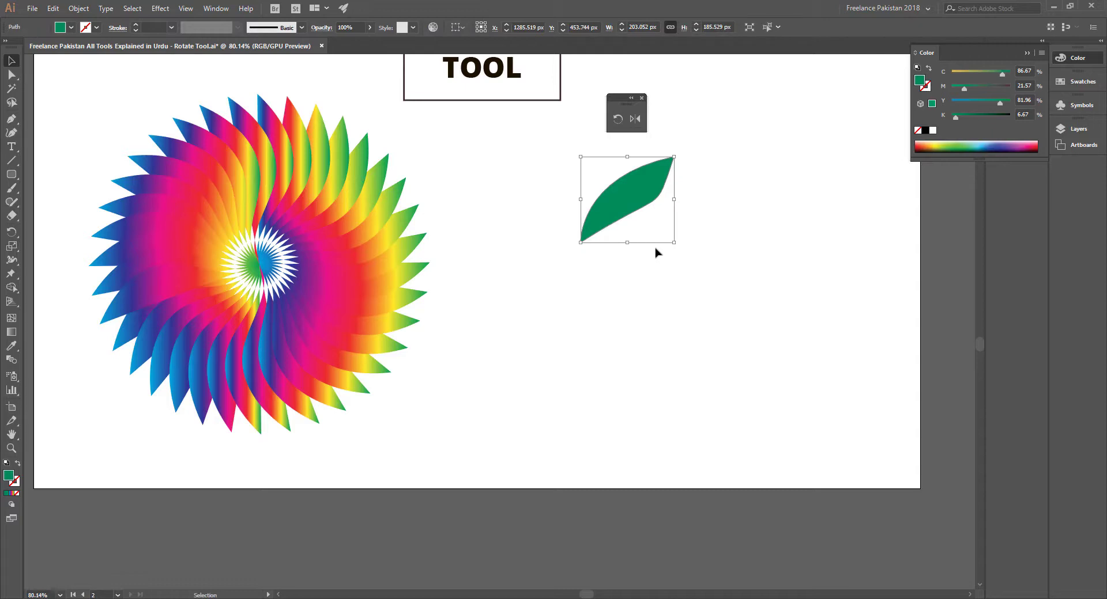
key("r")
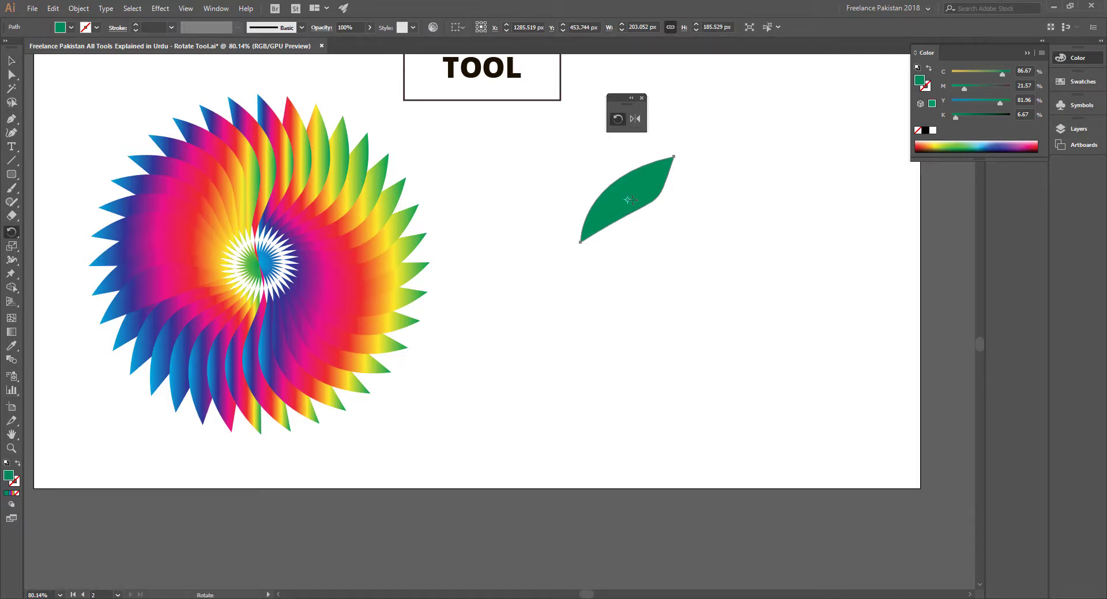
left_click(581, 242, "alt")
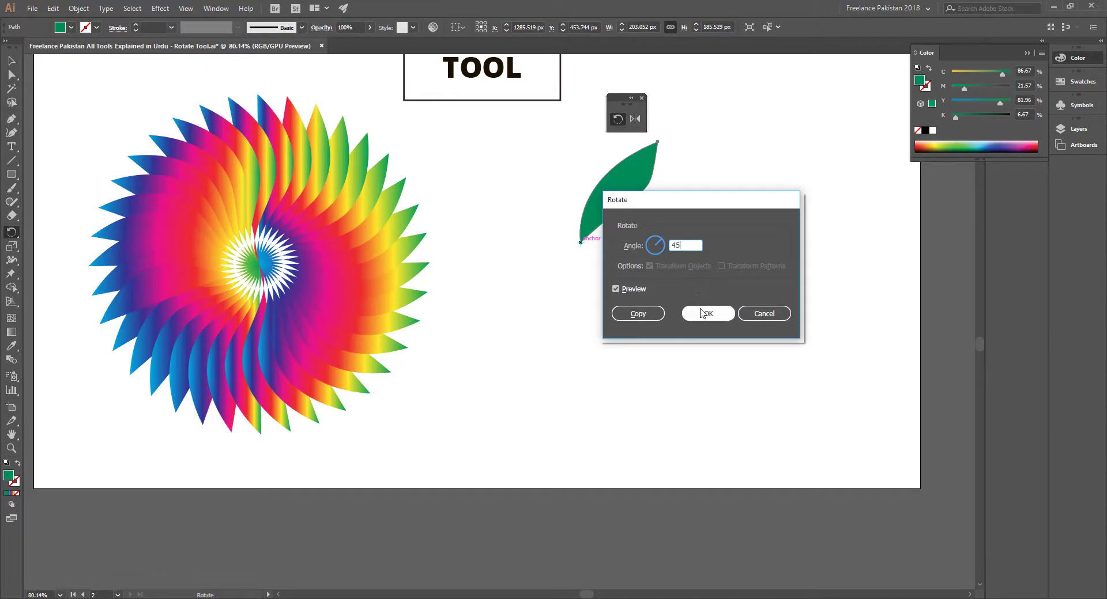
left_click(640, 314)
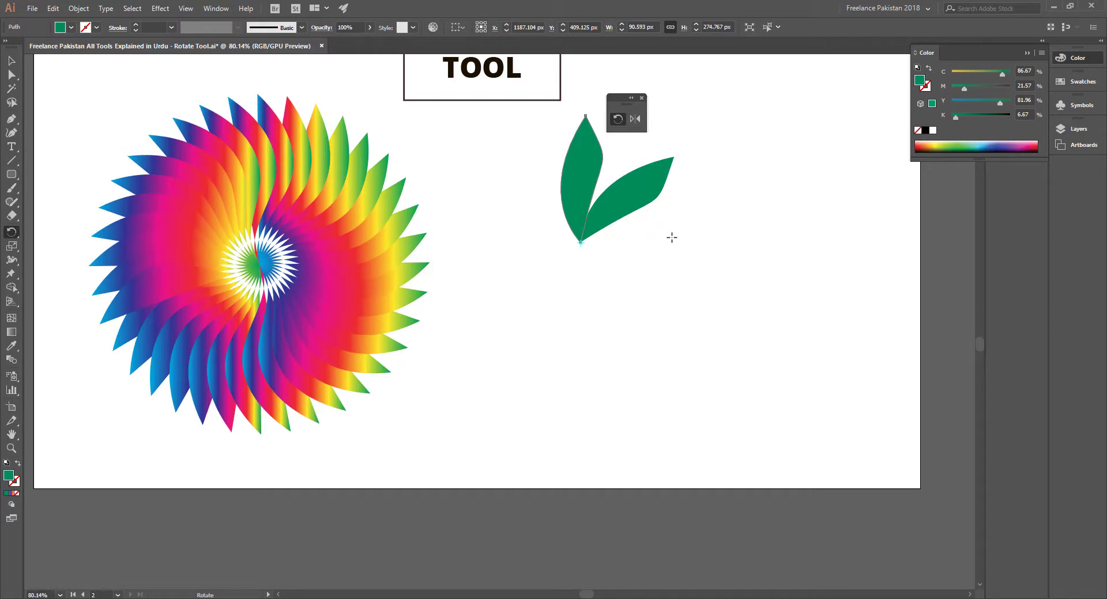
Repeat the 45° rotated copy until eight leaves form a full flower, and deselect it.
key("ctrl")
key("ctrl+d")
key("ctrl+d")
key("ctrl+d")
key("ctrl+d")
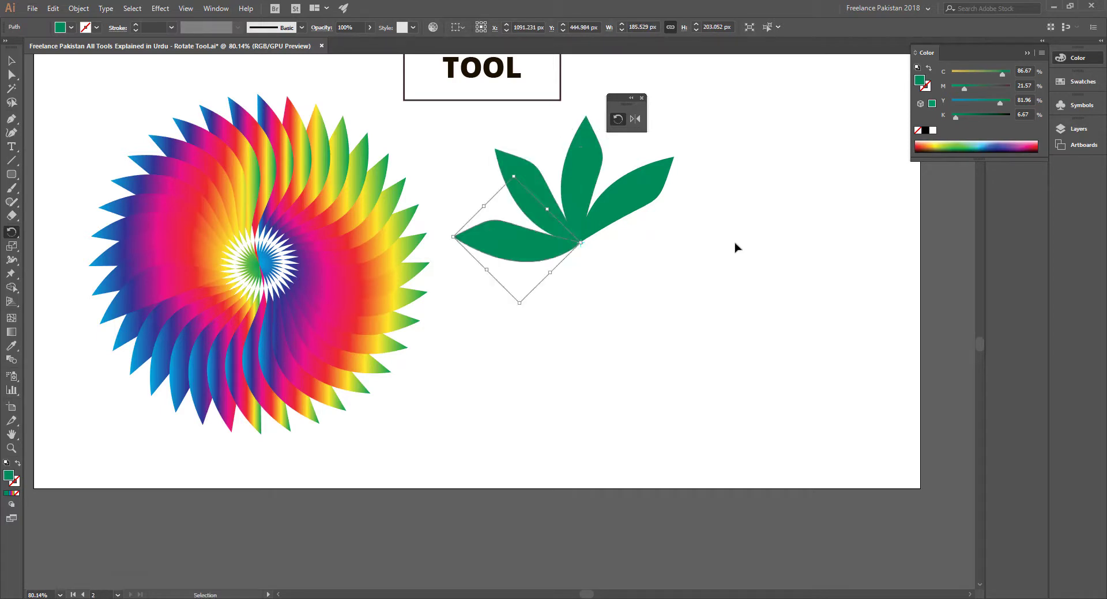
key("ctrl+d")
key("ctrl+d")
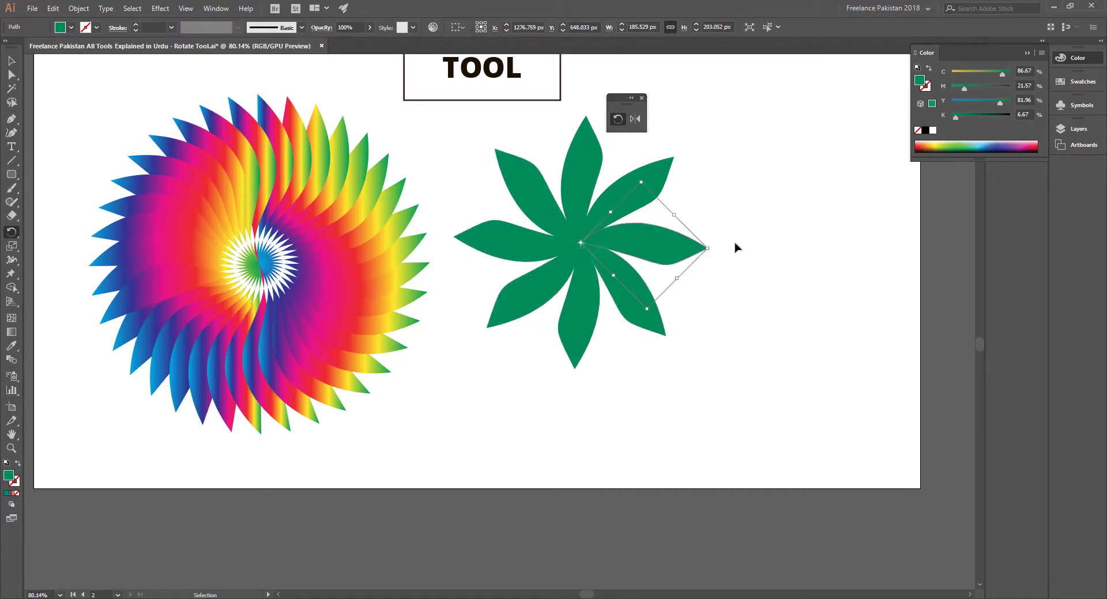
left_click(12, 60)
left_click(756, 219)
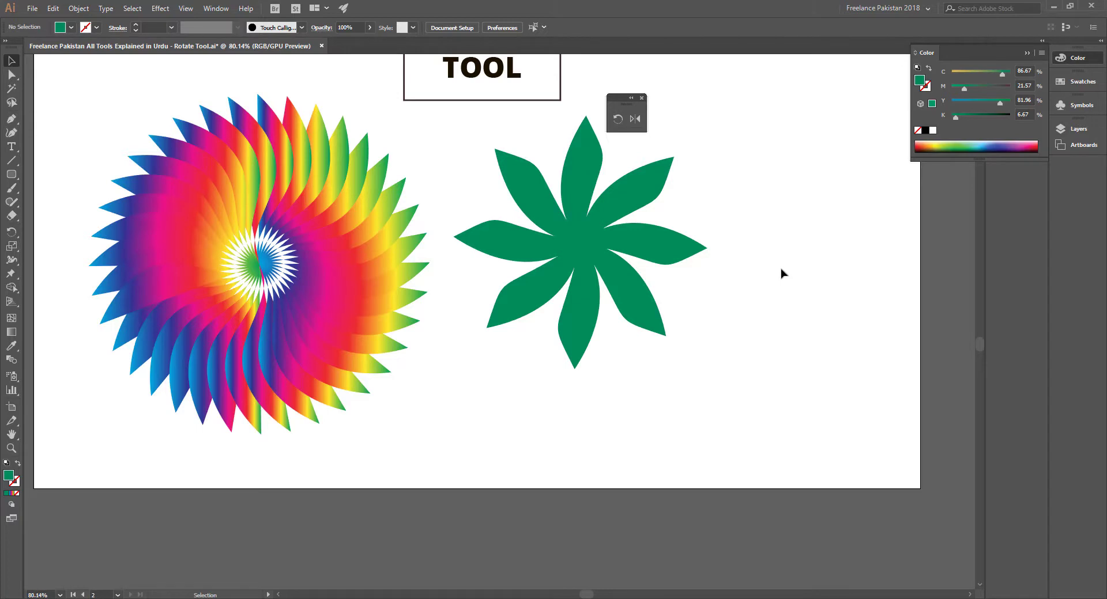
Try the Spectrum gradient and a yellow fill on all eight leaves, then fill them dark brown (C=59 M=71 Y=66 K=65) and deselect.
left_click(647, 230)
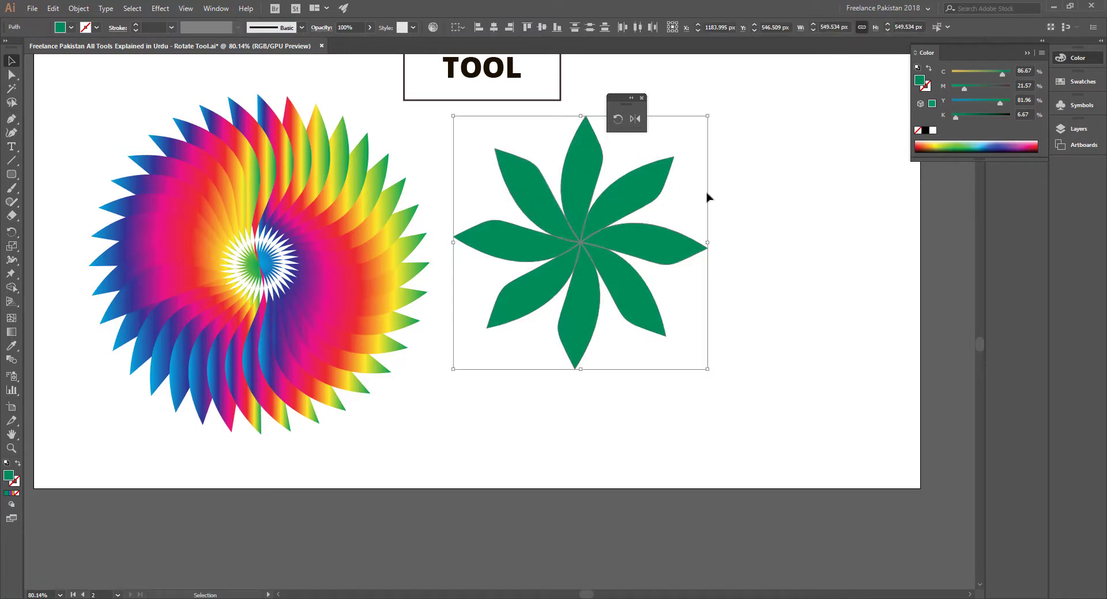
left_click(1079, 82)
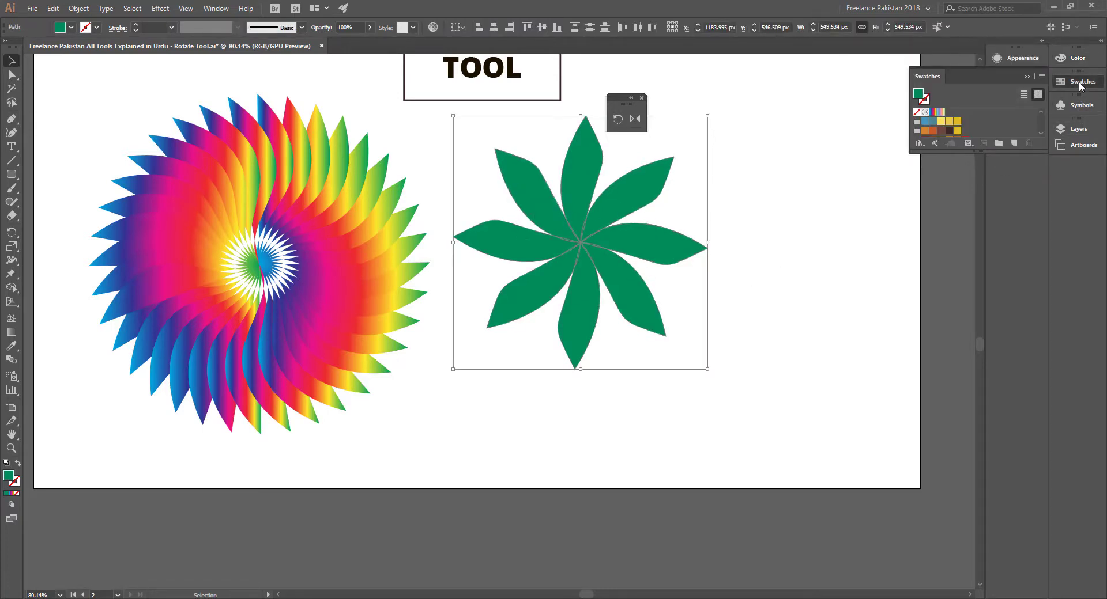
left_click(936, 115)
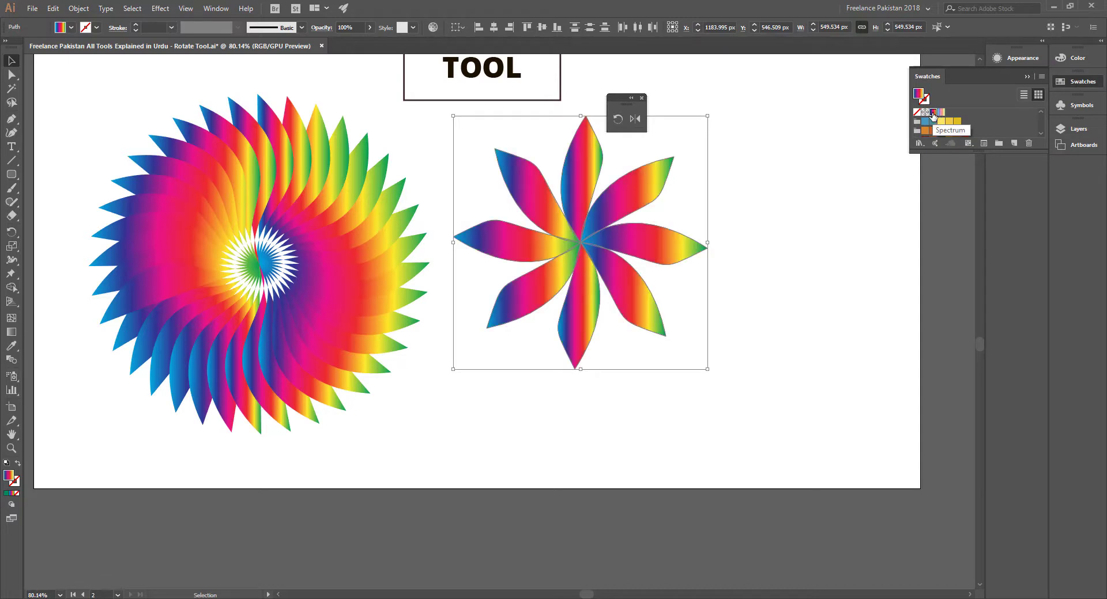
left_click(947, 123)
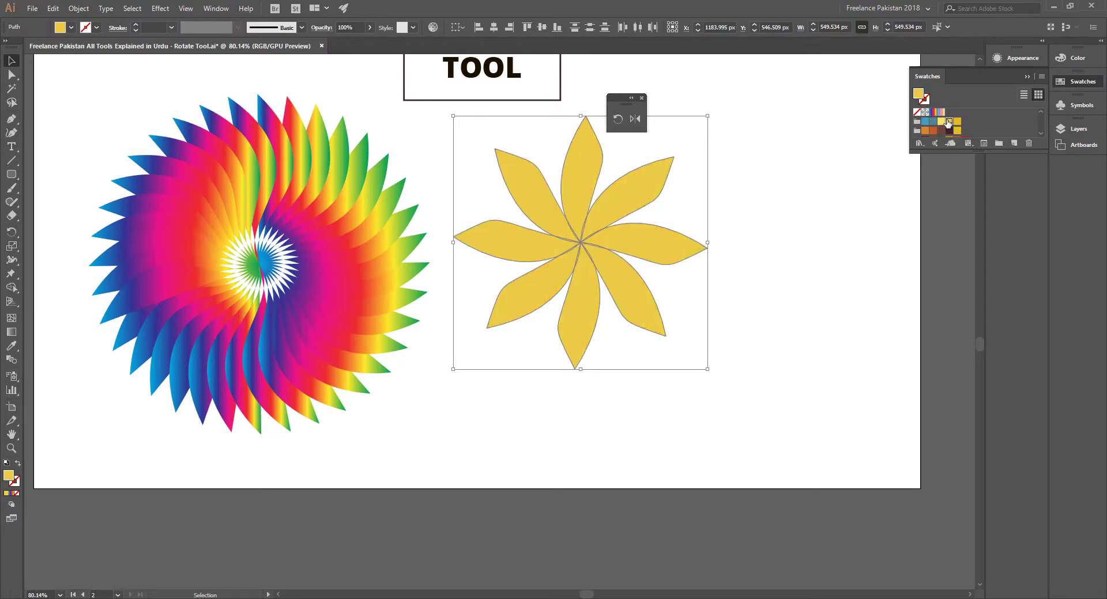
left_click(949, 130)
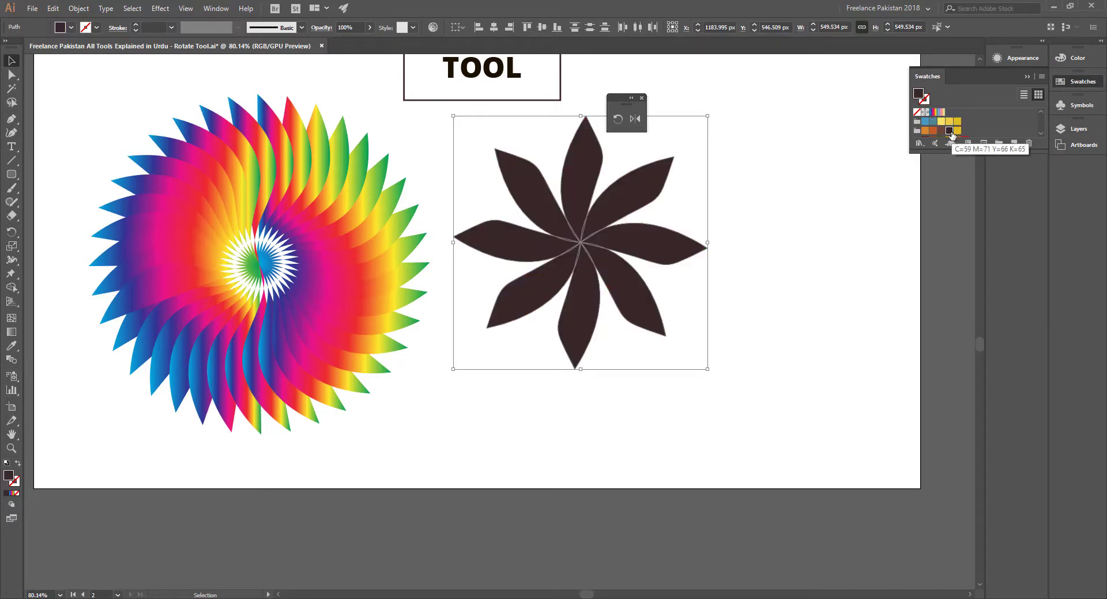
left_click(773, 222)
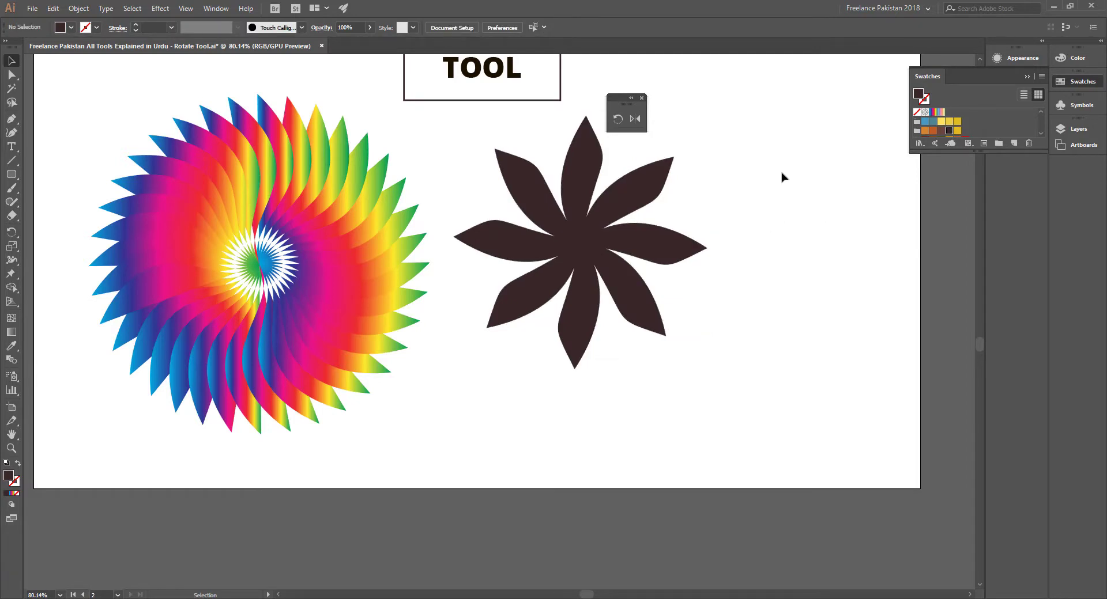